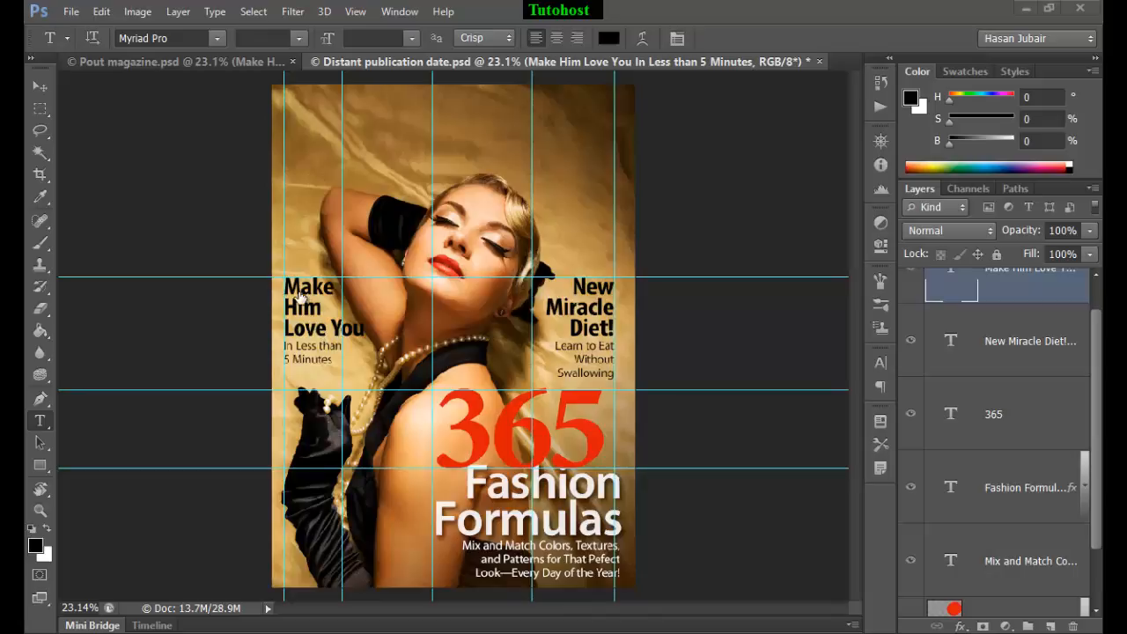
Copy all the text of the "Make Him Love You" teaser layer in Distant publication date.psd and delete that layer.
{"action": "left_click", "coordinate": [179, 60]}
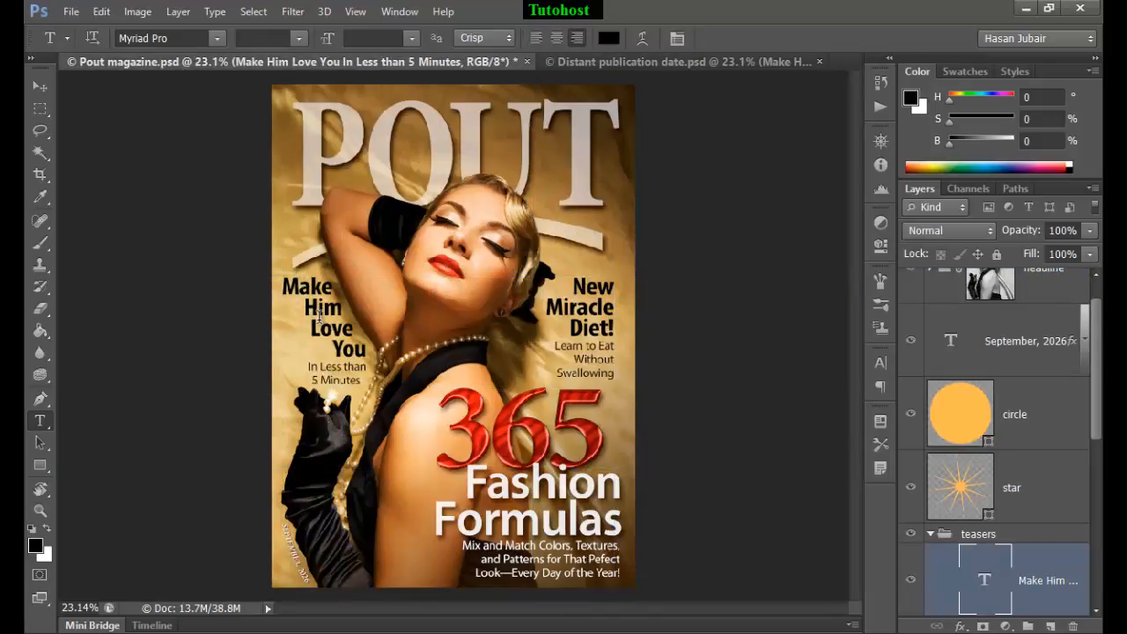
{"action": "left_click", "coordinate": [610, 64]}
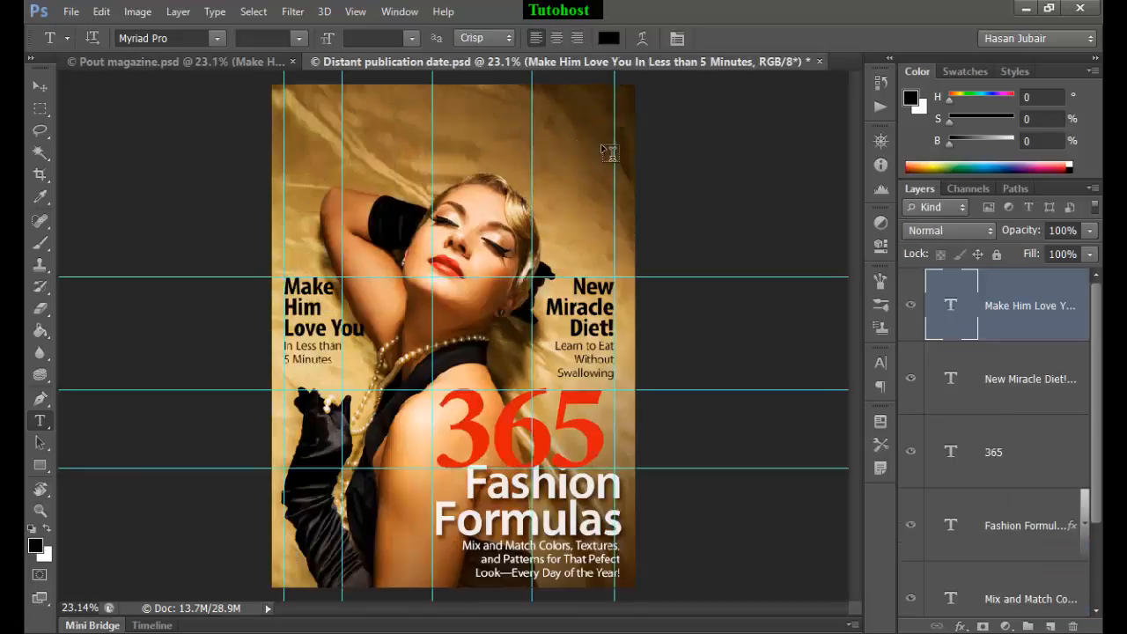
{"action": "key", "text": "ctrl+plus"}
{"action": "key", "text": "ctrl+plus"}
{"action": "key", "text": "ctrl+plus"}
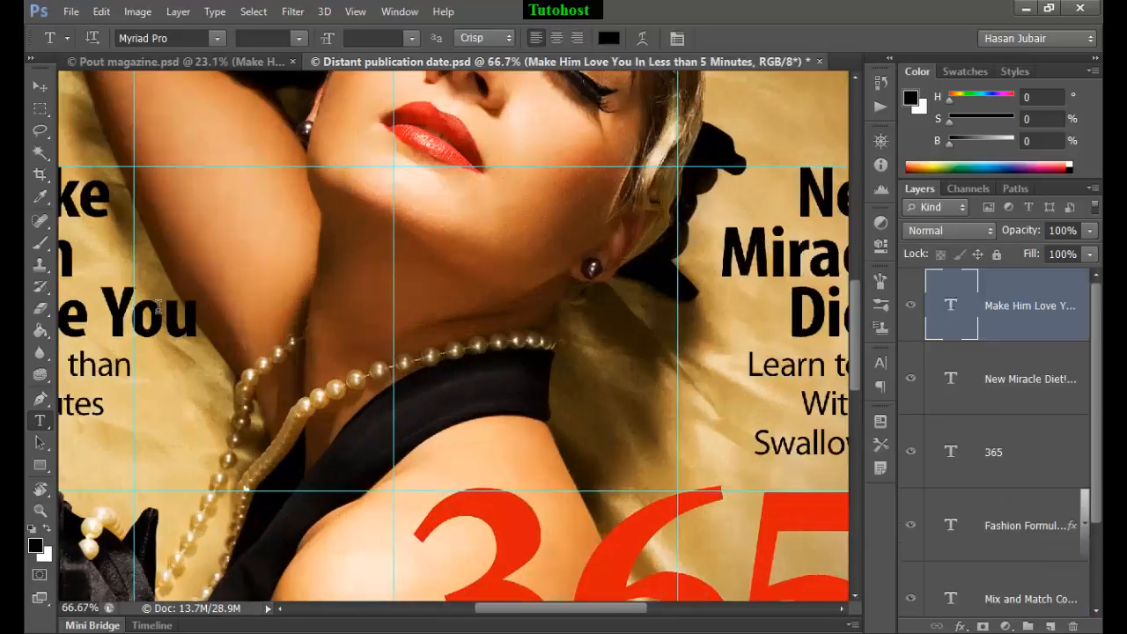
{"action": "left_click_drag", "start_coordinate": [137, 304], "coordinate": [417, 337]}
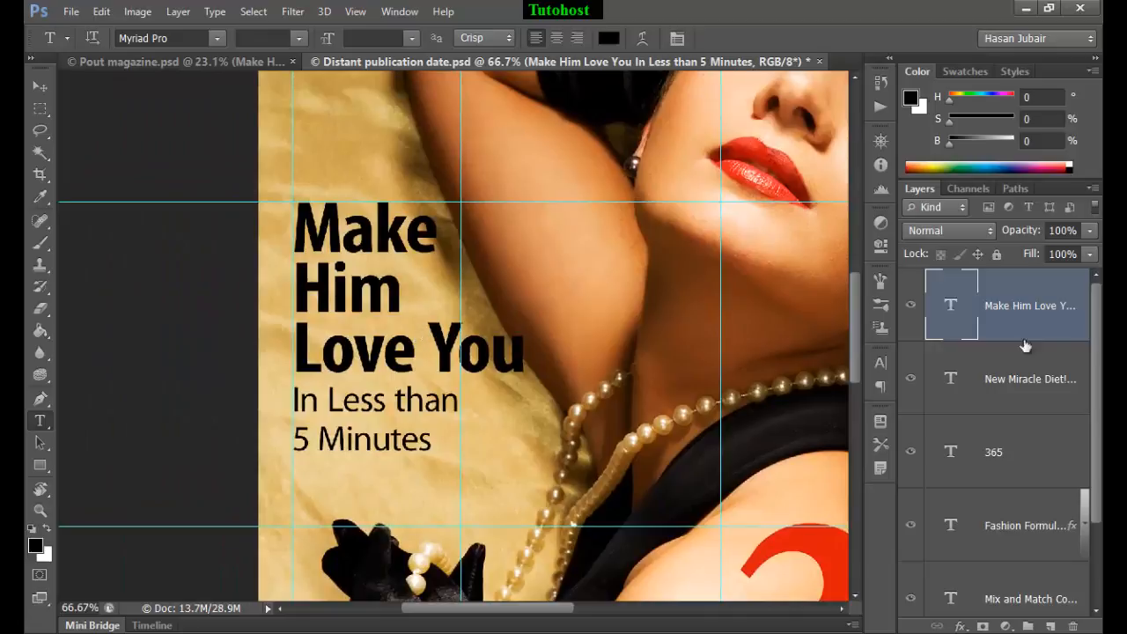
{"action": "double_click", "coordinate": [952, 305]}
{"action": "key", "text": "ctrl+c"}
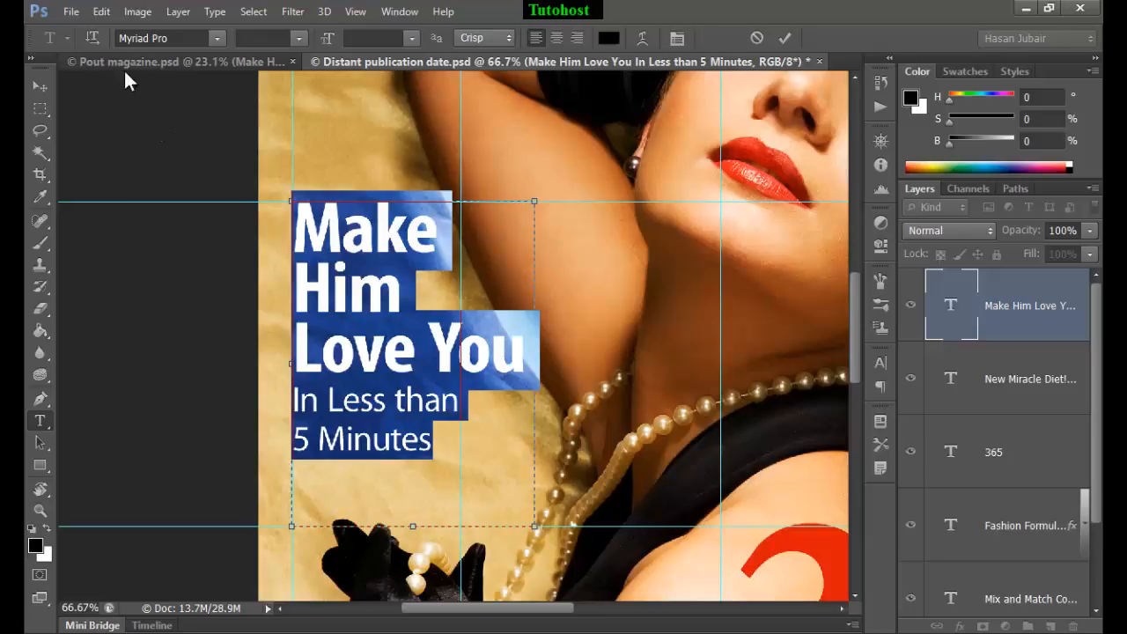
{"action": "left_click", "coordinate": [100, 13]}
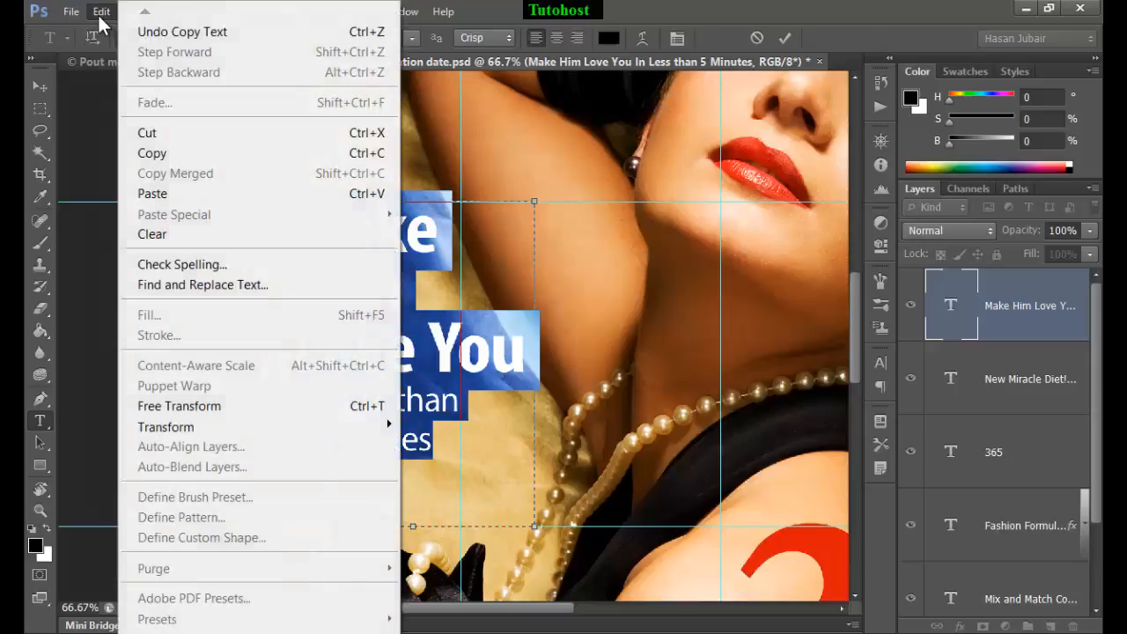
{"action": "left_click", "coordinate": [141, 153]}
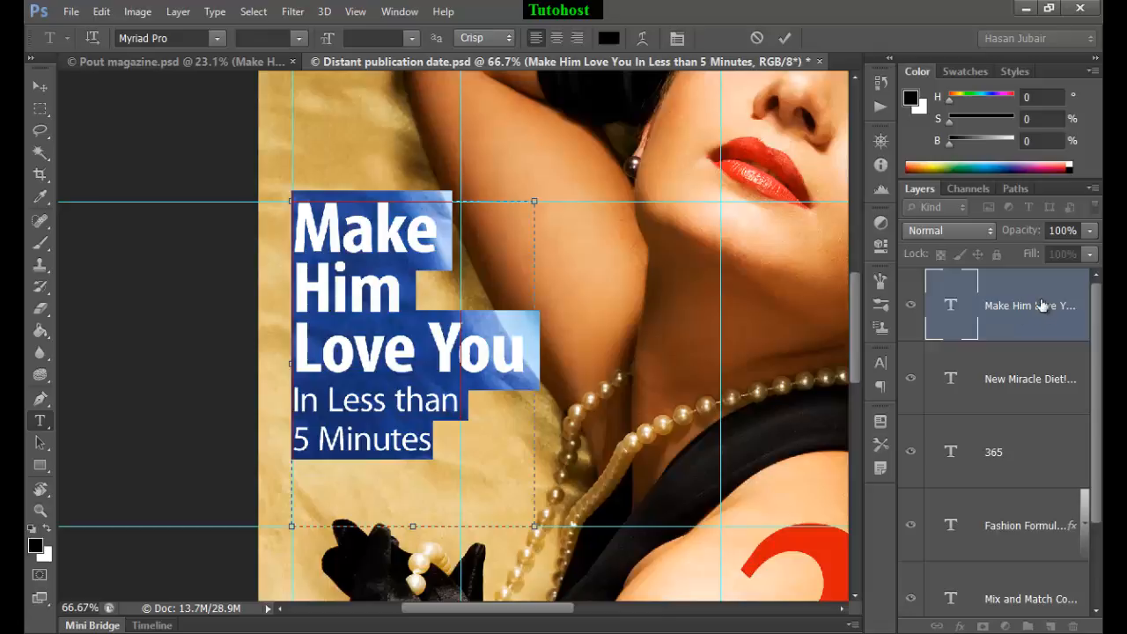
{"action": "left_click_drag", "start_coordinate": [1046, 306], "coordinate": [1075, 626]}
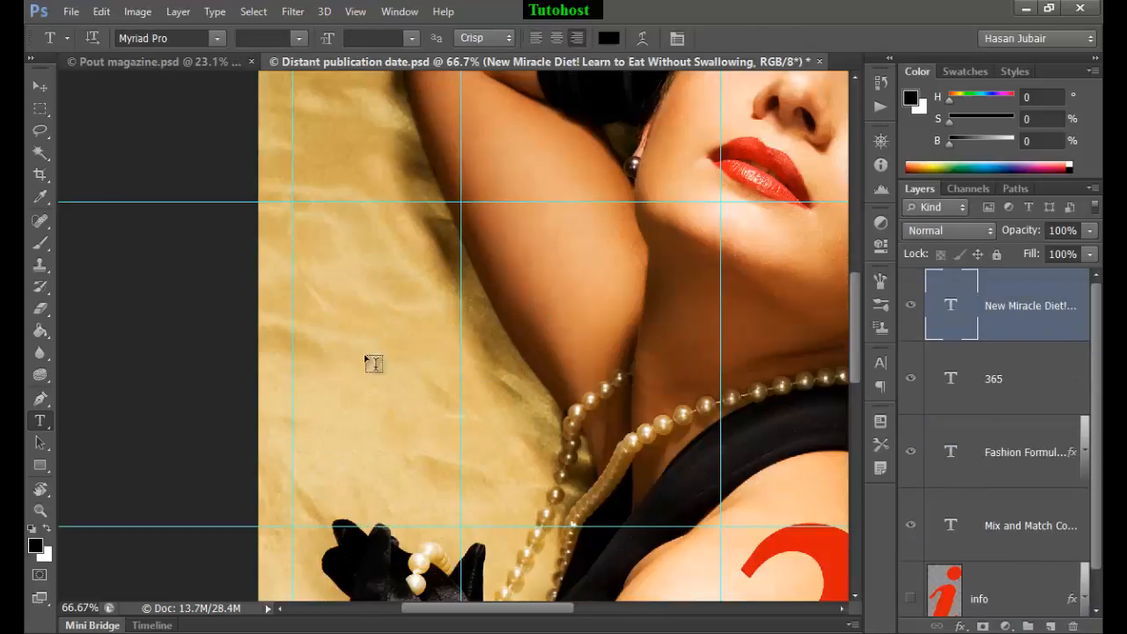
Activate the "container" path and paste the copied teaser as area text inside its outline.
{"action": "left_click", "coordinate": [1015, 188]}
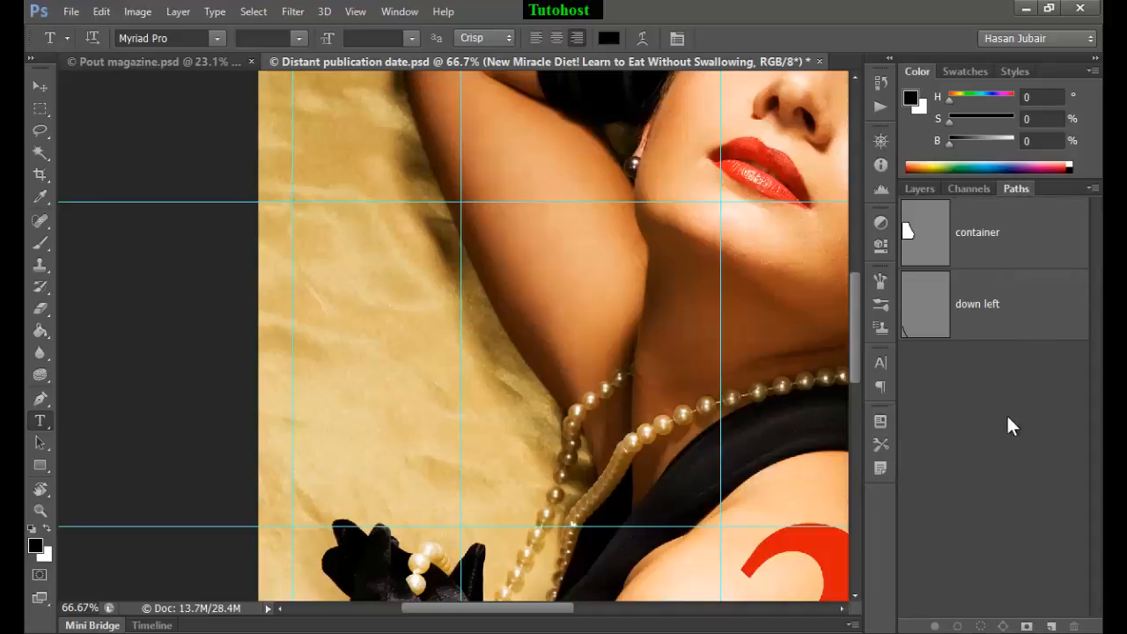
{"action": "left_click", "coordinate": [400, 12]}
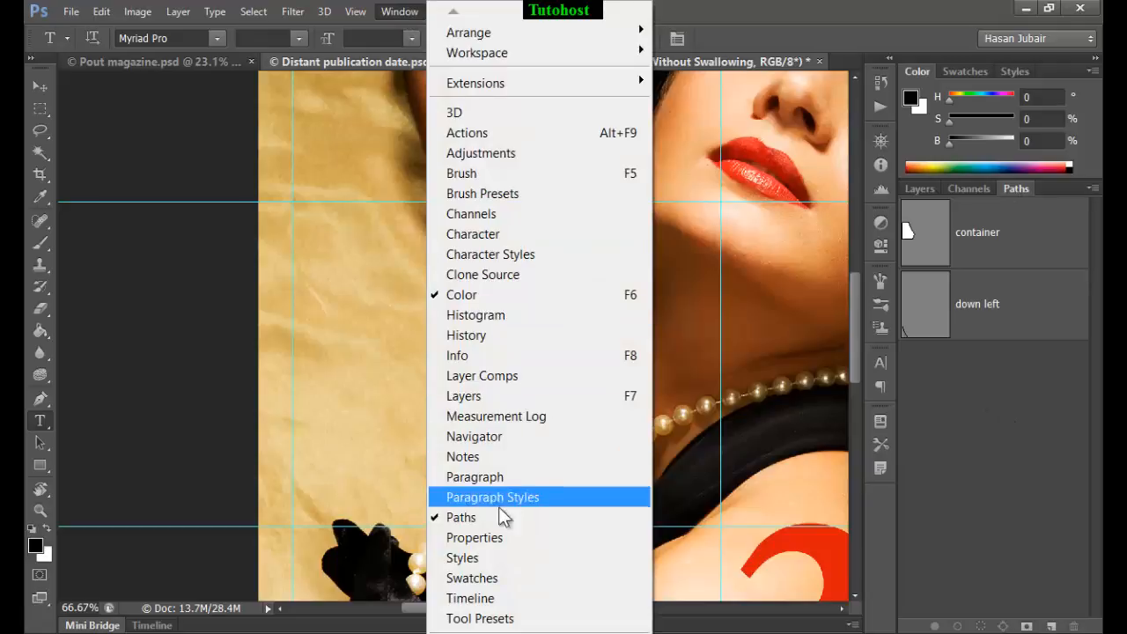
{"action": "left_click", "coordinate": [940, 247]}
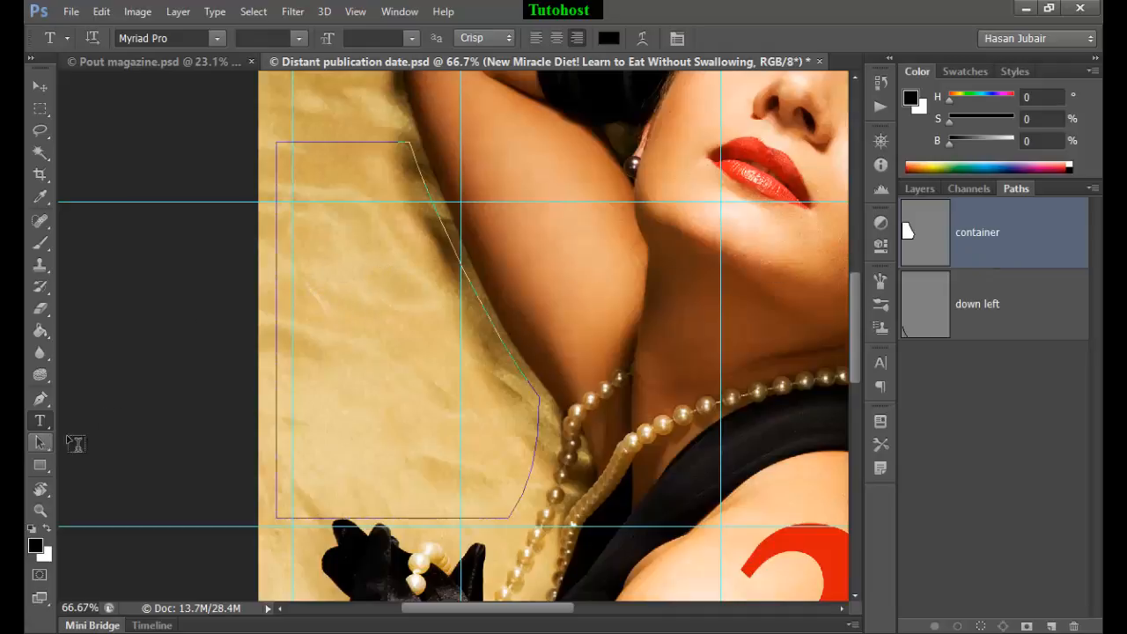
{"action": "left_click", "coordinate": [299, 208]}
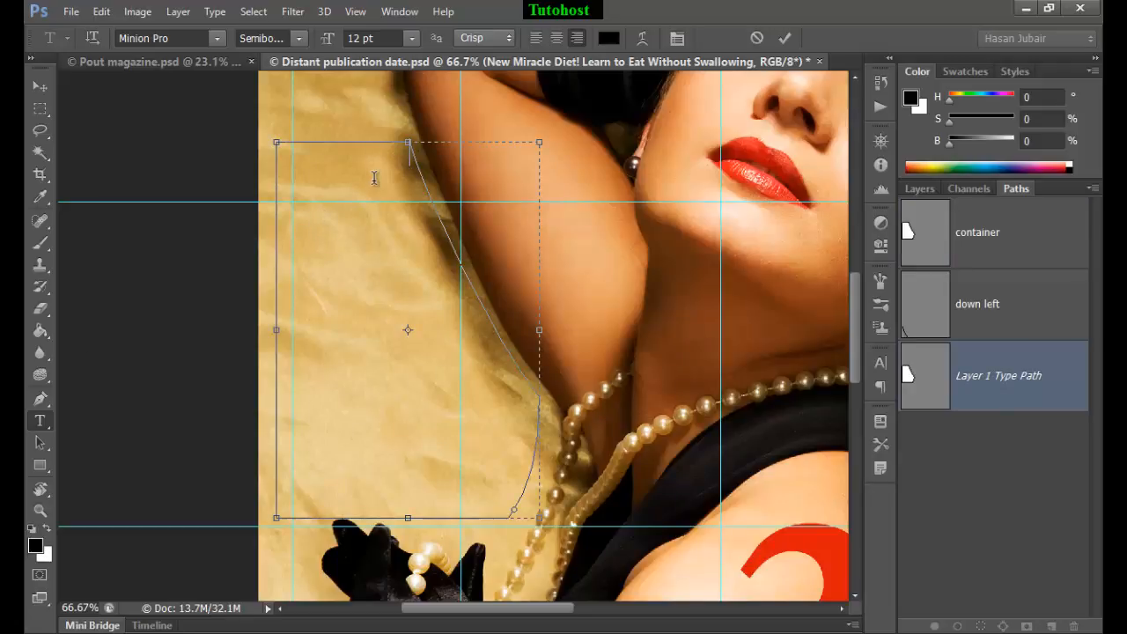
{"action": "key", "text": "ctrl+v"}
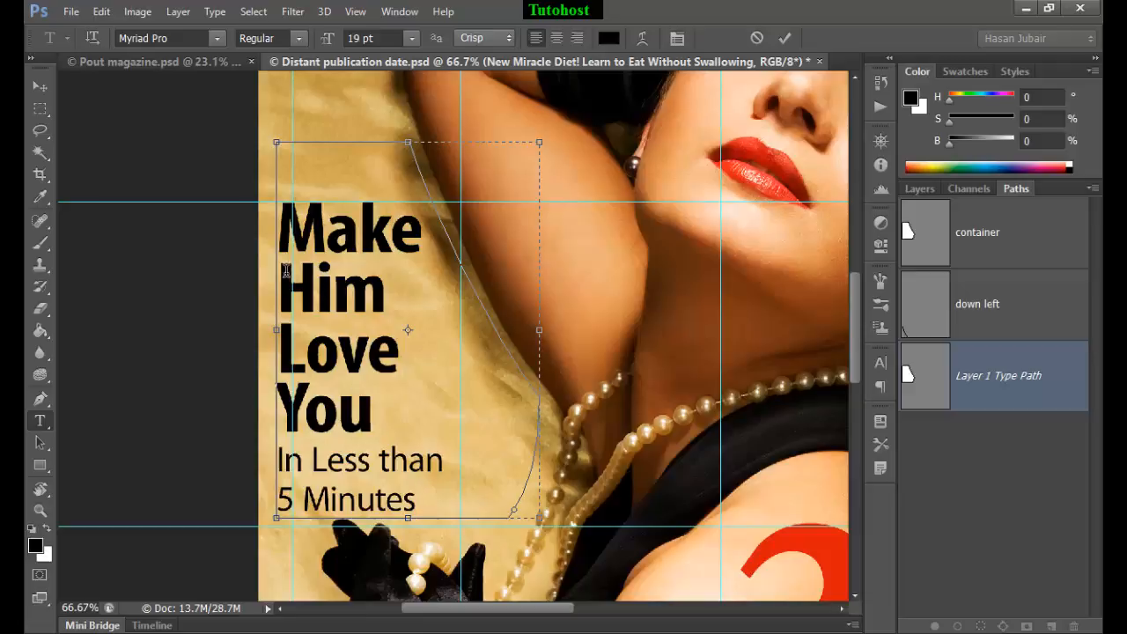
Right-align all lines of the teaser text inside the path and commit the text edit.
{"action": "left_click", "coordinate": [578, 39]}
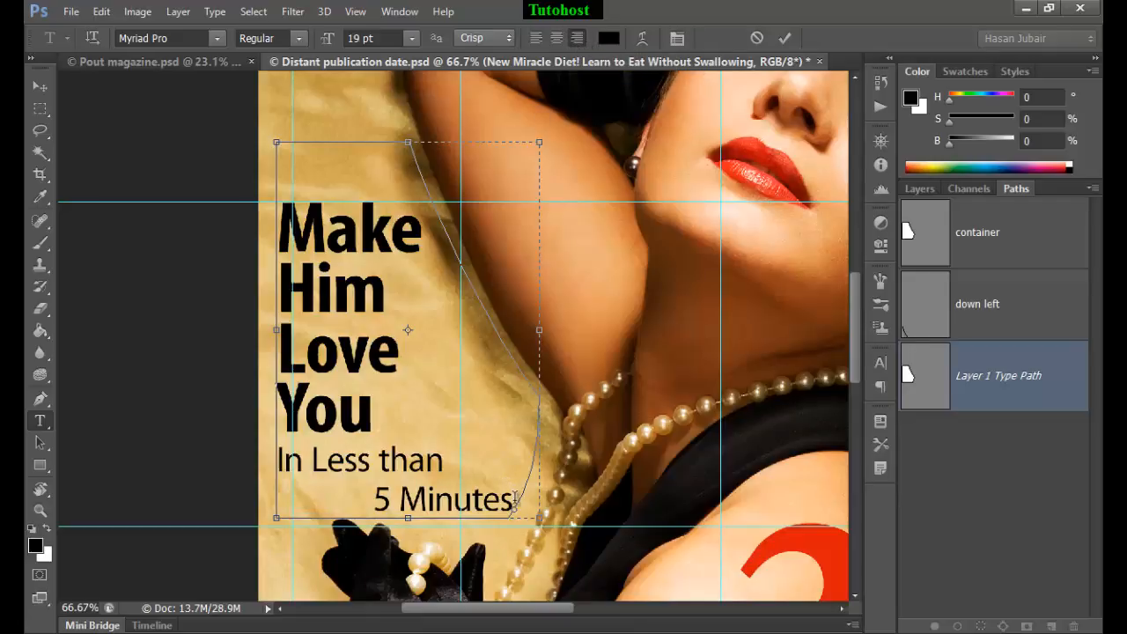
{"action": "left_click_drag", "start_coordinate": [514, 499], "coordinate": [276, 211]}
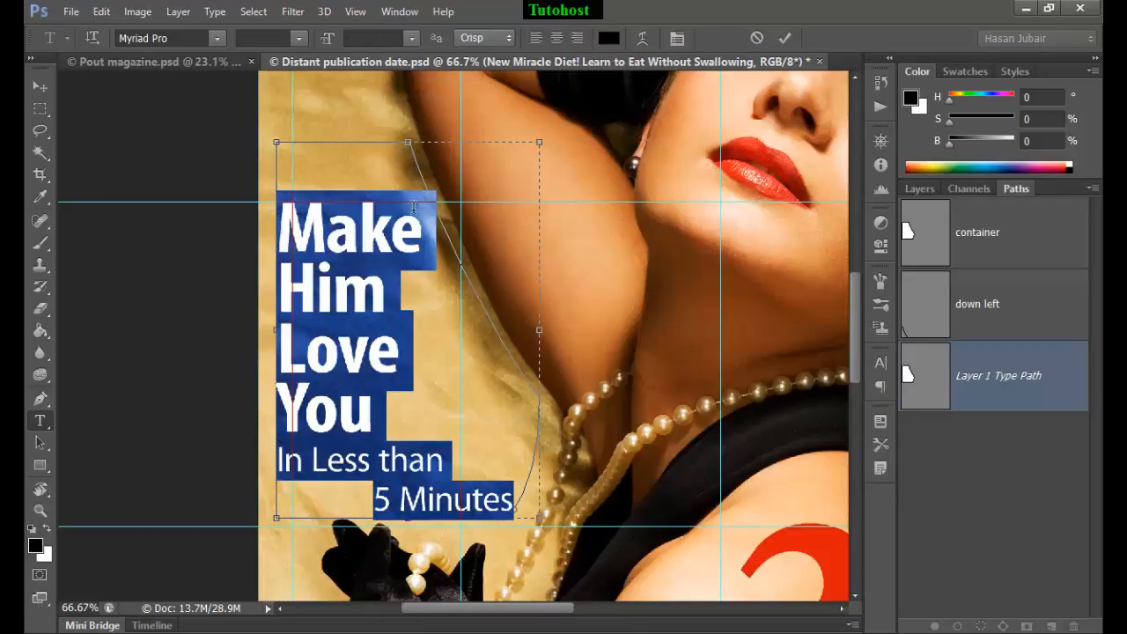
{"action": "left_click", "coordinate": [579, 43]}
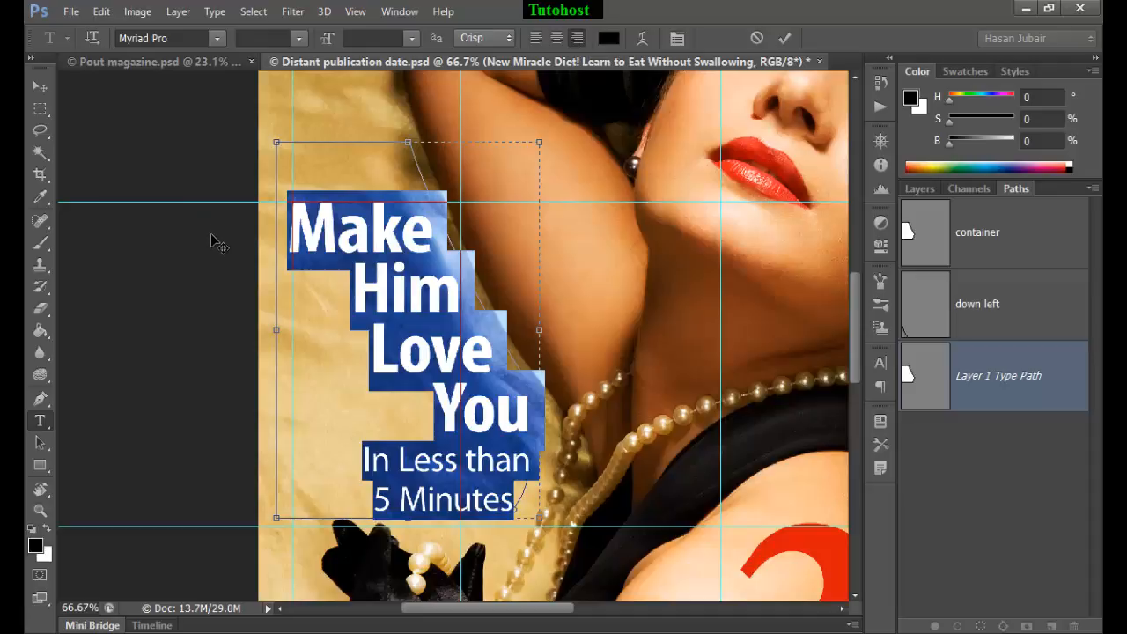
{"action": "left_click", "coordinate": [784, 38]}
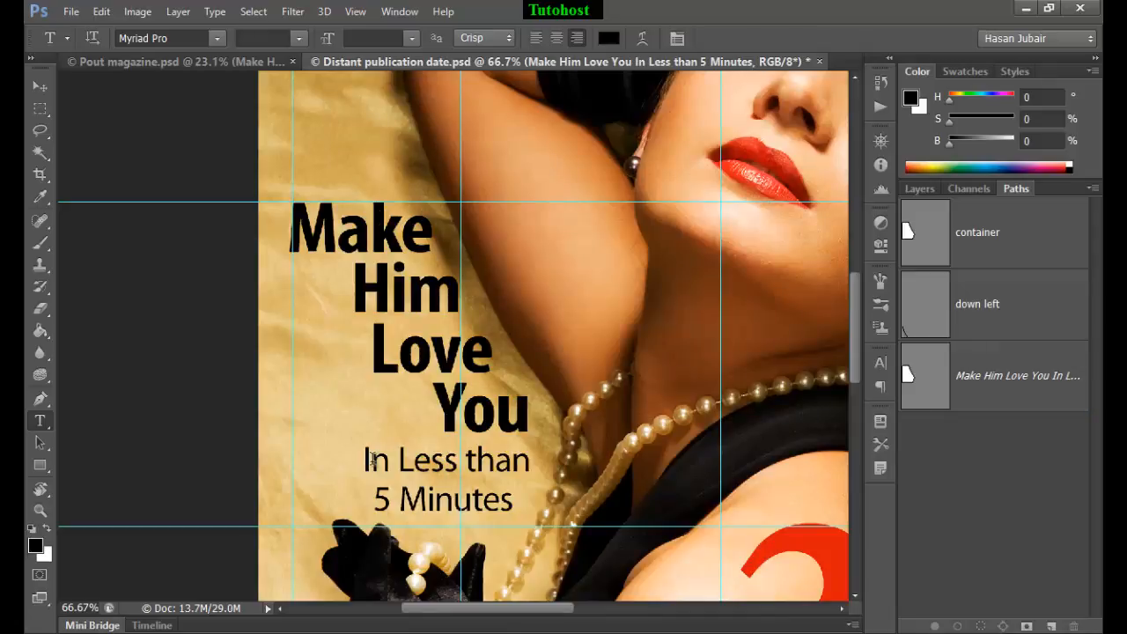
{"action": "left_click_drag", "start_coordinate": [364, 460], "coordinate": [513, 505]}
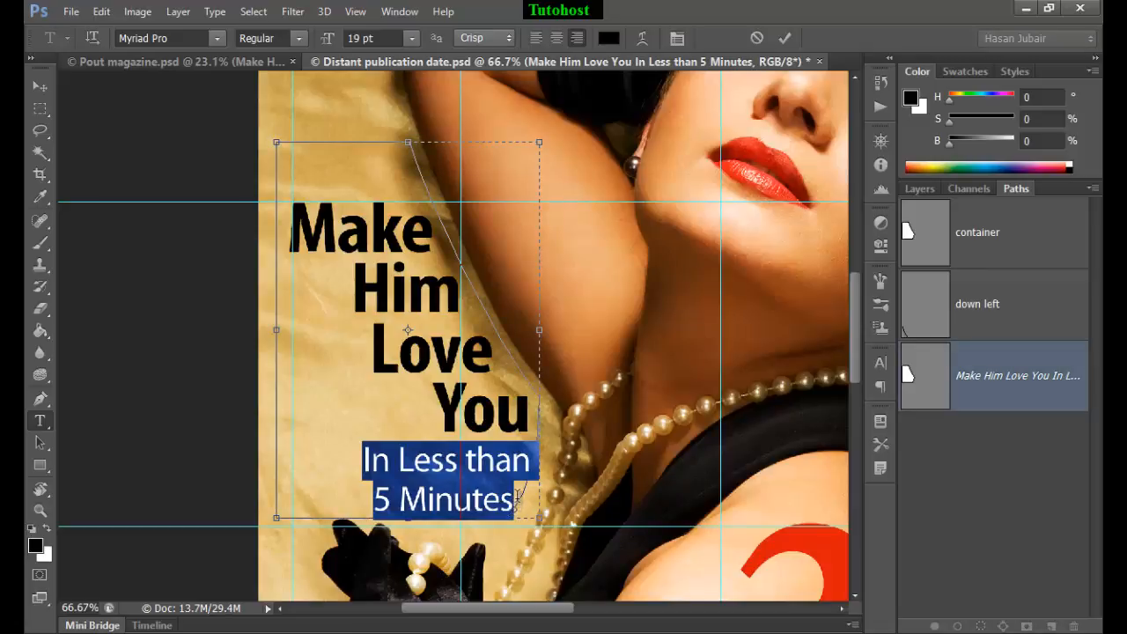
{"action": "left_click", "coordinate": [515, 494]}
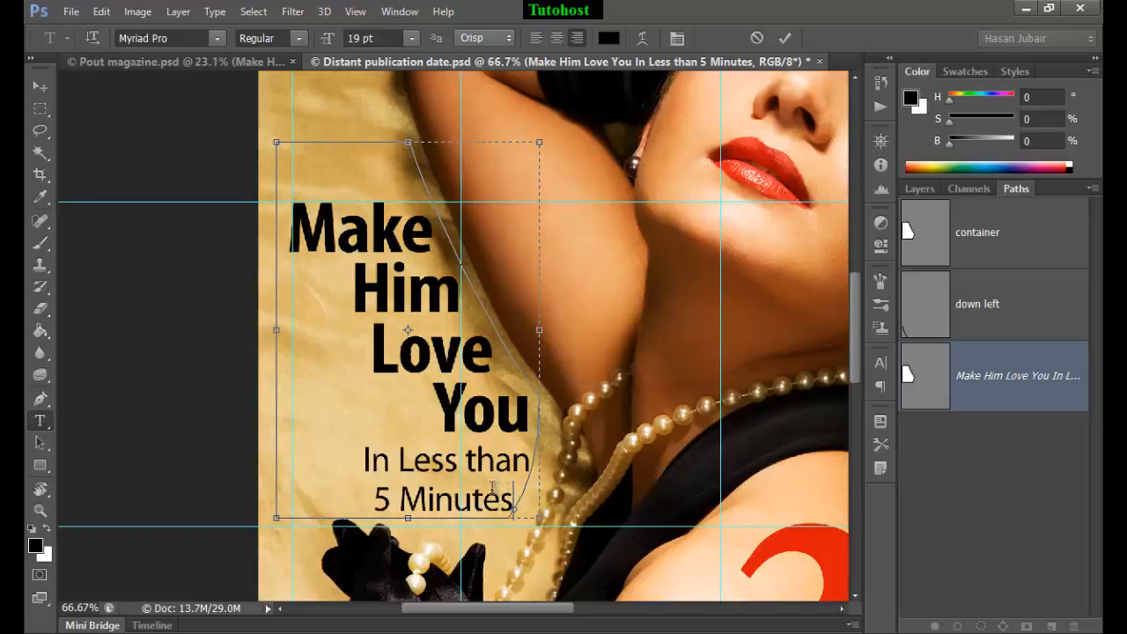
{"action": "key", "text": "ctrl+Return"}
{"action": "left_click", "coordinate": [372, 464]}
{"action": "left_click", "coordinate": [377, 498]}
{"action": "key", "text": "BackSpace"}
{"action": "left_click", "coordinate": [783, 39]}
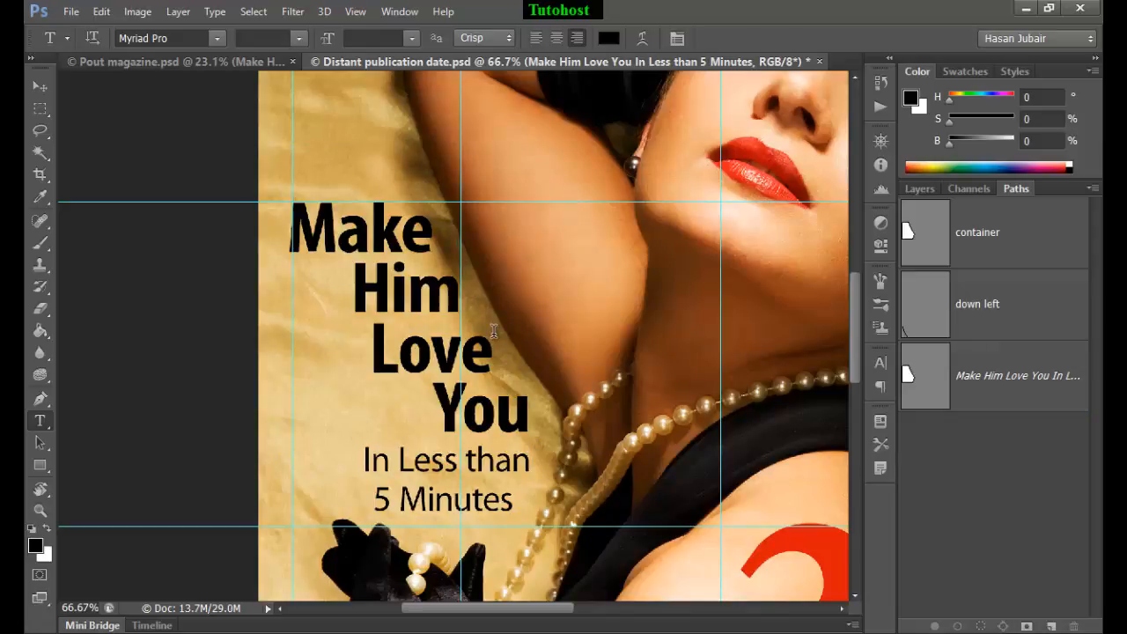
Select the "Make Him Love You" and "New Miracle Diet!" text layers together and set their kerning to Optical.
{"action": "key", "text": "ctrl+minus"}
{"action": "key", "text": "ctrl+minus"}
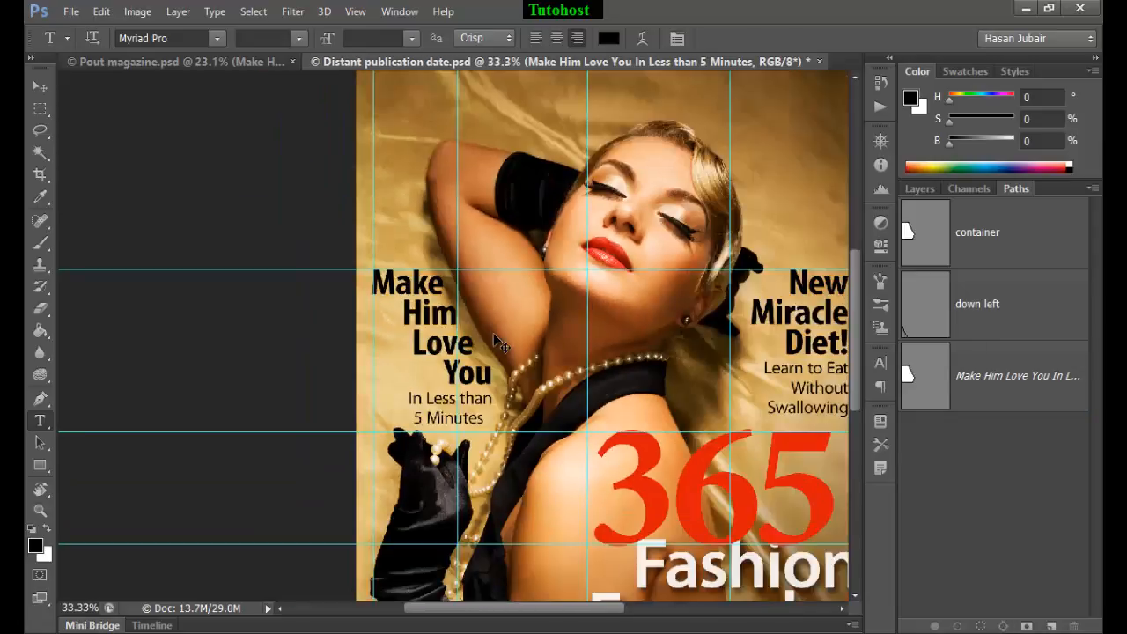
{"action": "key", "text": "ctrl+minus"}
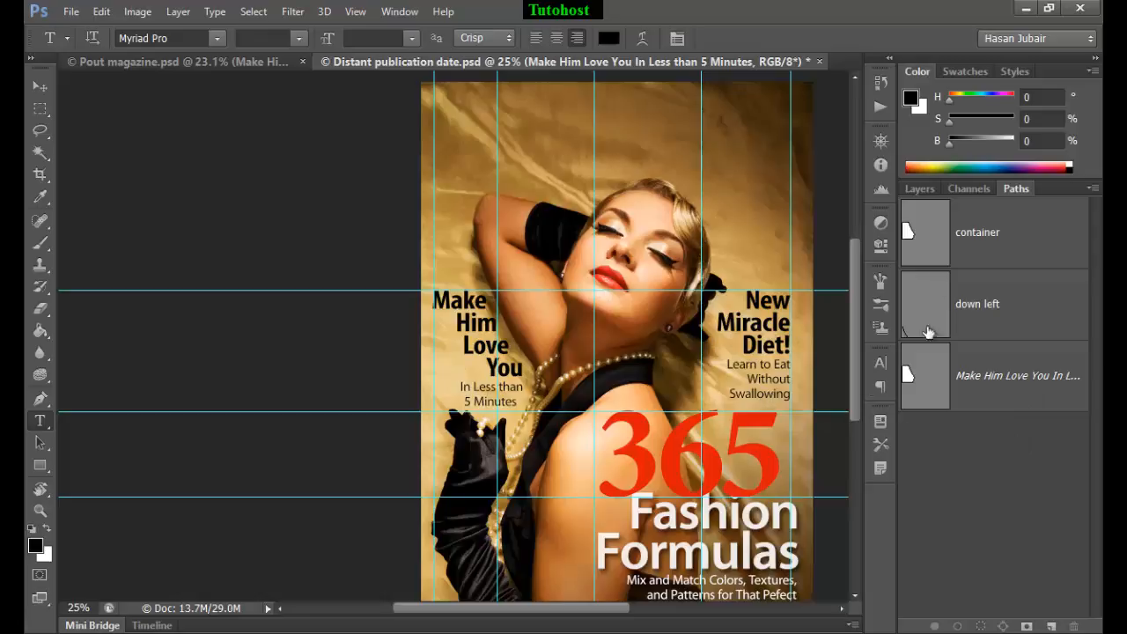
{"action": "left_click", "coordinate": [920, 187]}
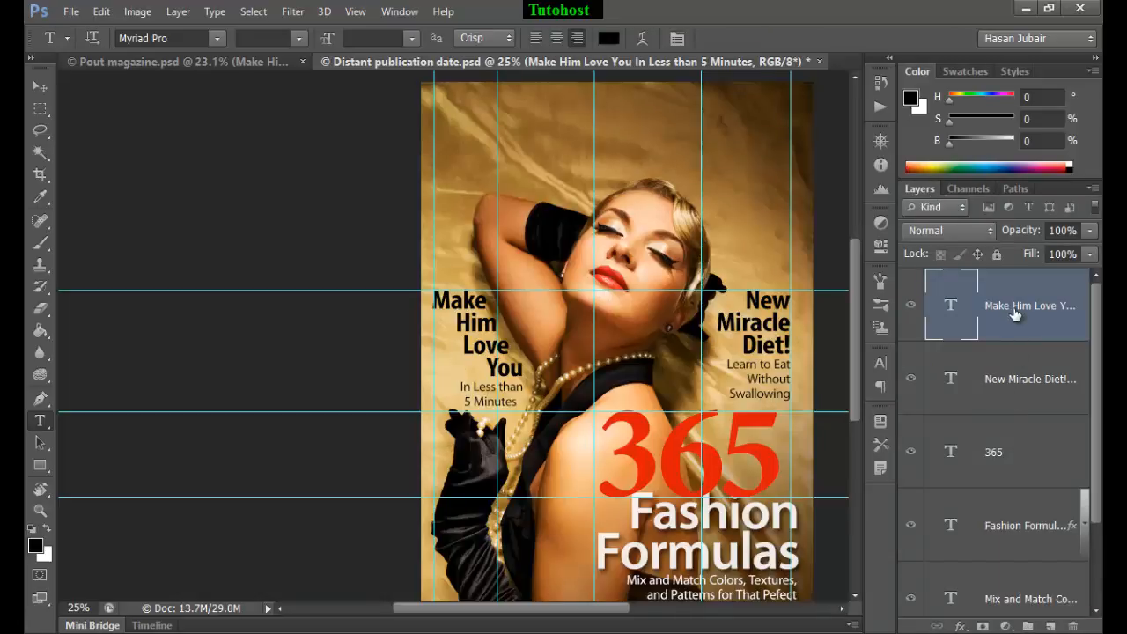
{"action": "left_click", "coordinate": [1034, 400], "text": "shift"}
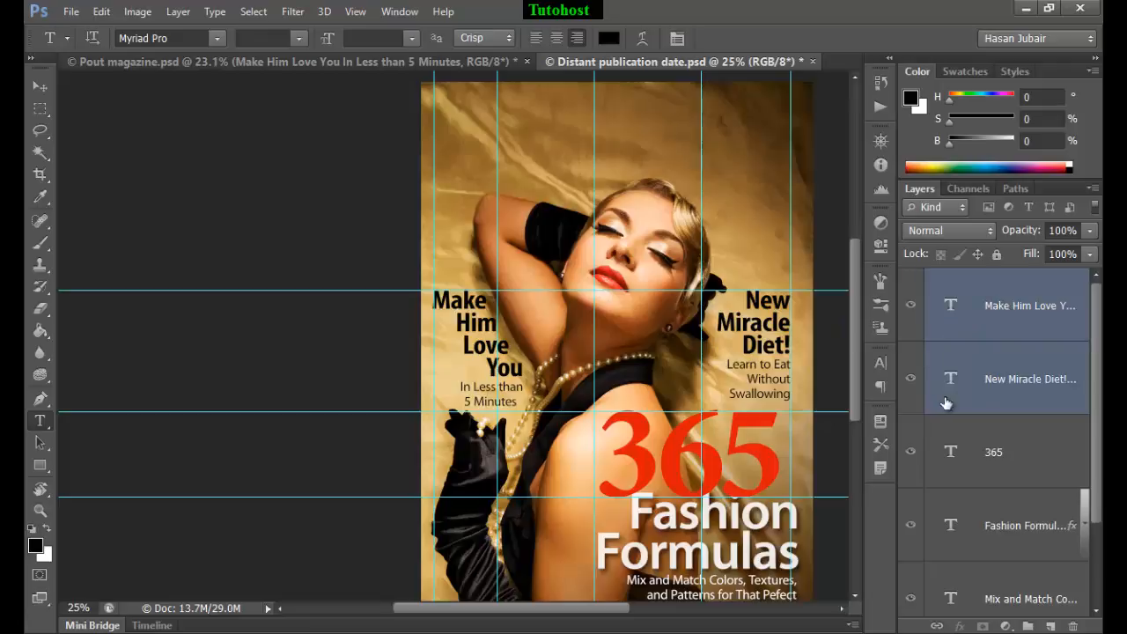
{"action": "left_click", "coordinate": [677, 39]}
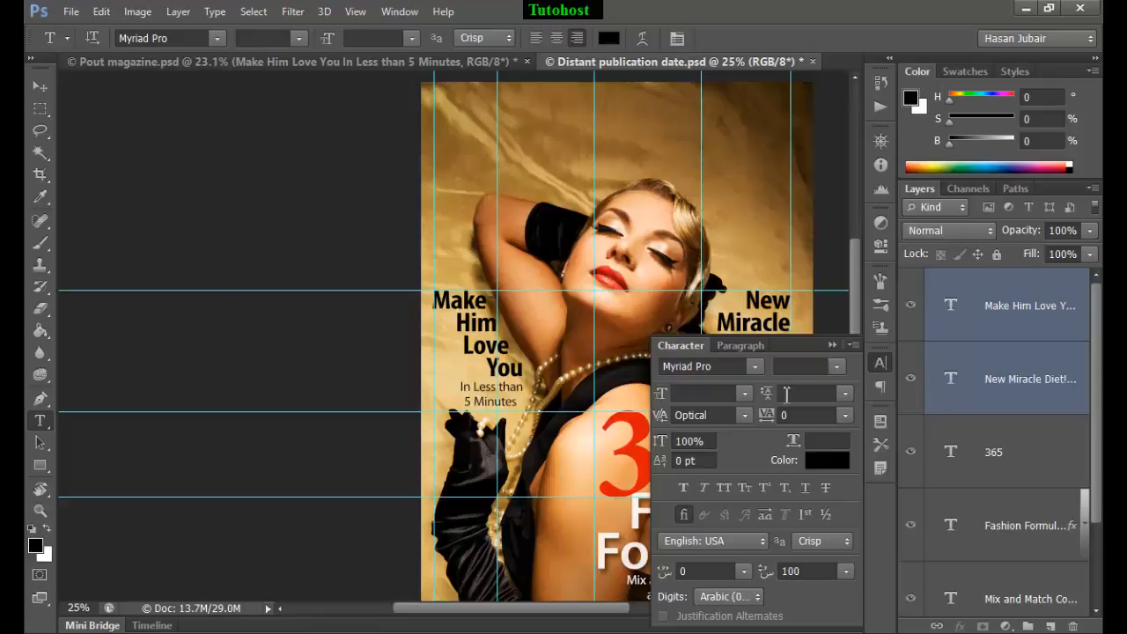
{"action": "left_click", "coordinate": [744, 416]}
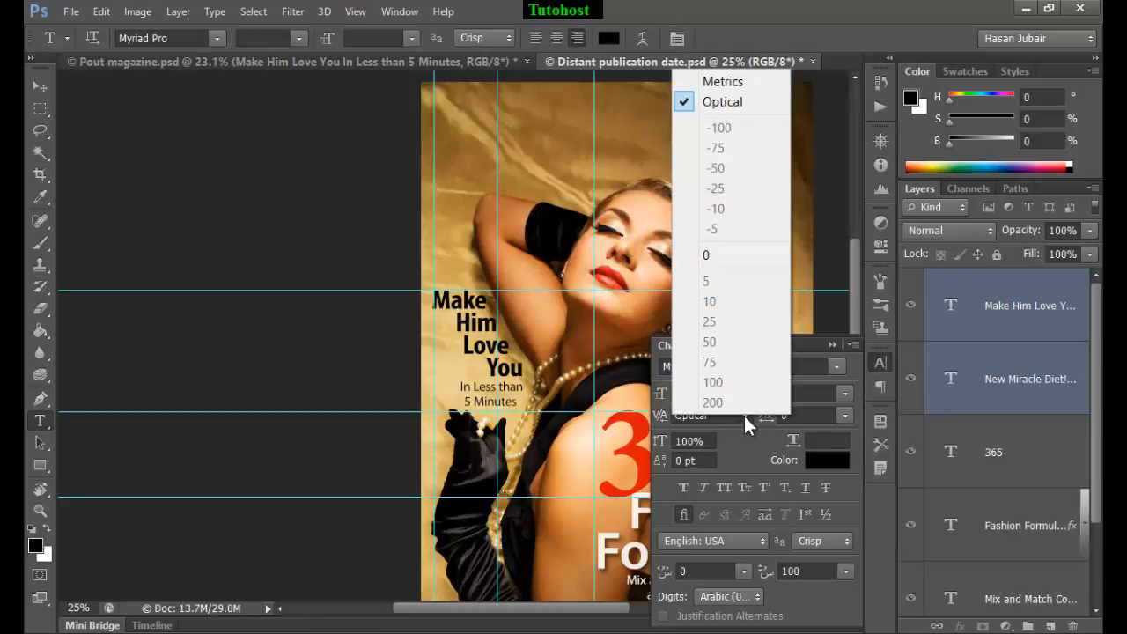
{"action": "left_click", "coordinate": [746, 104]}
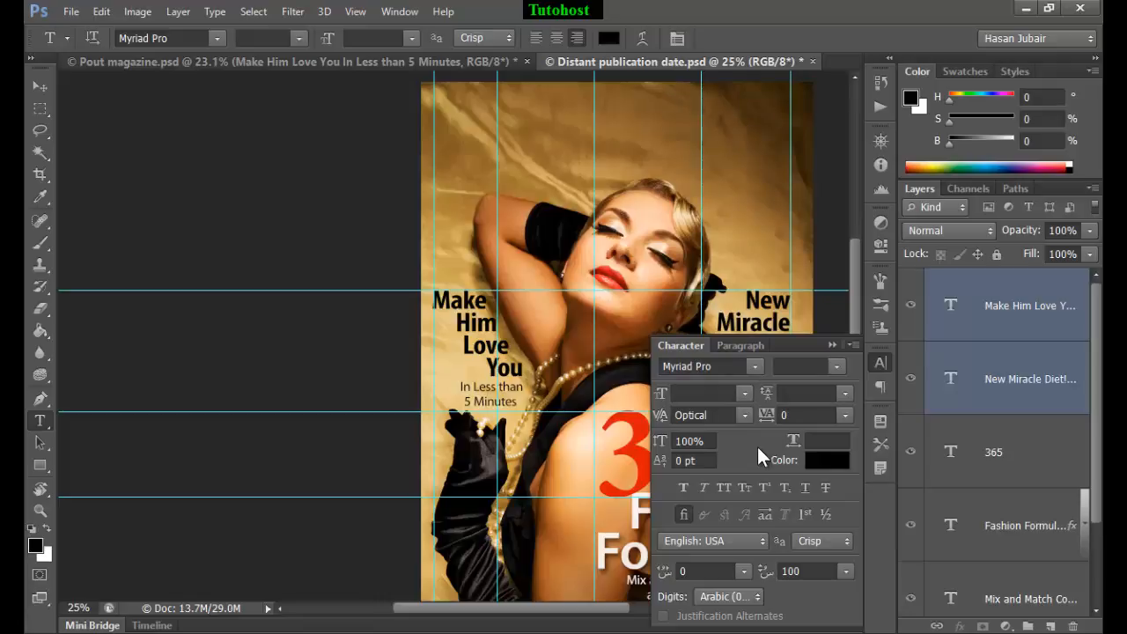
{"action": "left_click", "coordinate": [831, 346]}
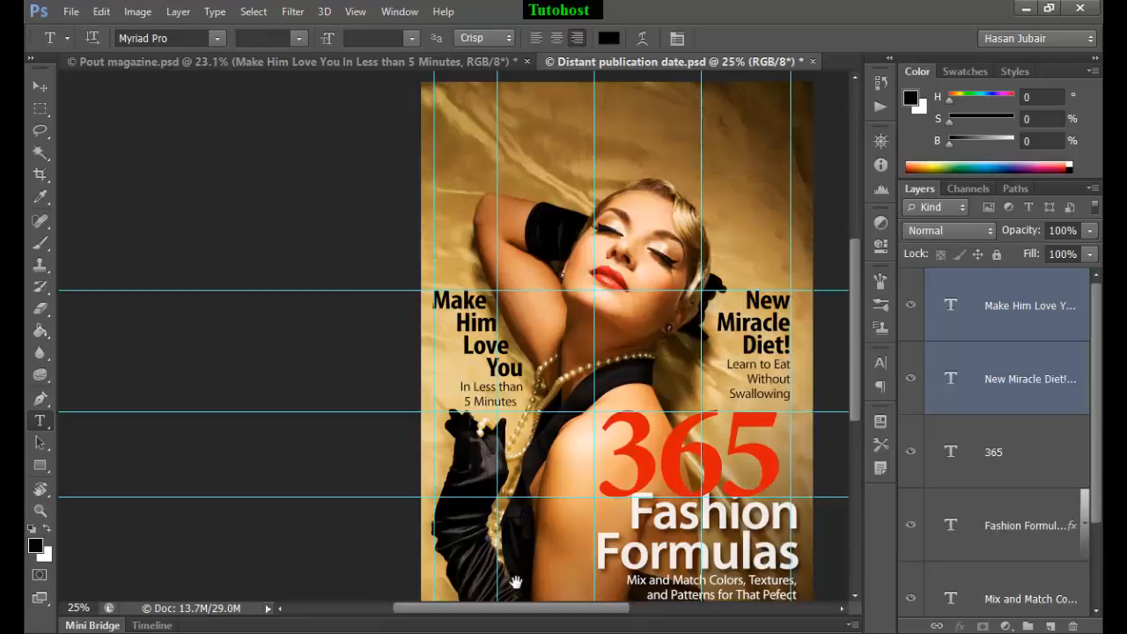
Examine the empty background beside the black glove in the lower-left corner of the cover.
{"action": "left_click_drag", "start_coordinate": [517, 581], "coordinate": [507, 392]}
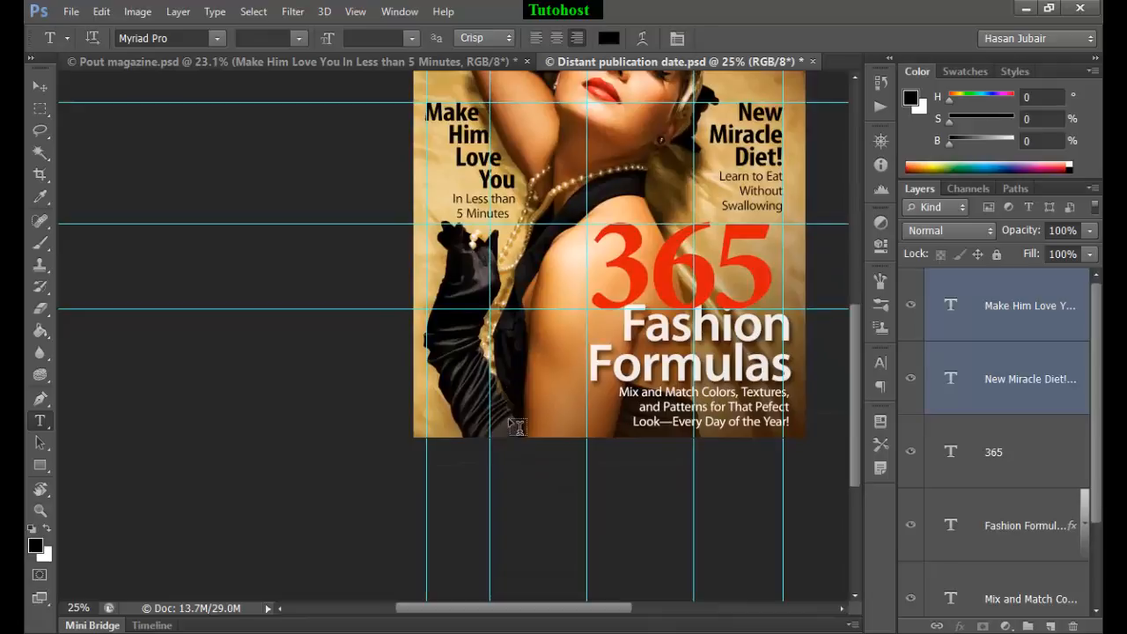
{"action": "key", "text": "ctrl+minus"}
{"action": "key", "text": "ctrl+plus"}
{"action": "key", "text": "ctrl+plus"}
{"action": "key", "text": "ctrl+plus"}
{"action": "key", "text": "ctrl+plus"}
{"action": "key", "text": "ctrl+plus"}
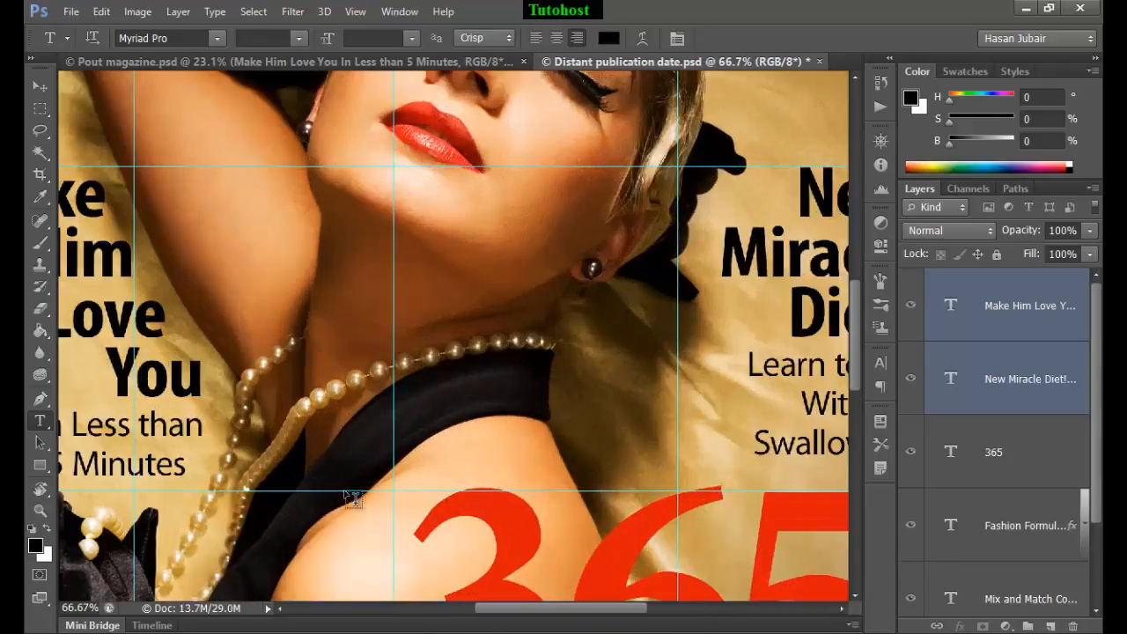
{"action": "left_click_drag", "start_coordinate": [352, 554], "coordinate": [536, 294]}
{"action": "left_click_drag", "start_coordinate": [290, 523], "coordinate": [385, 291]}
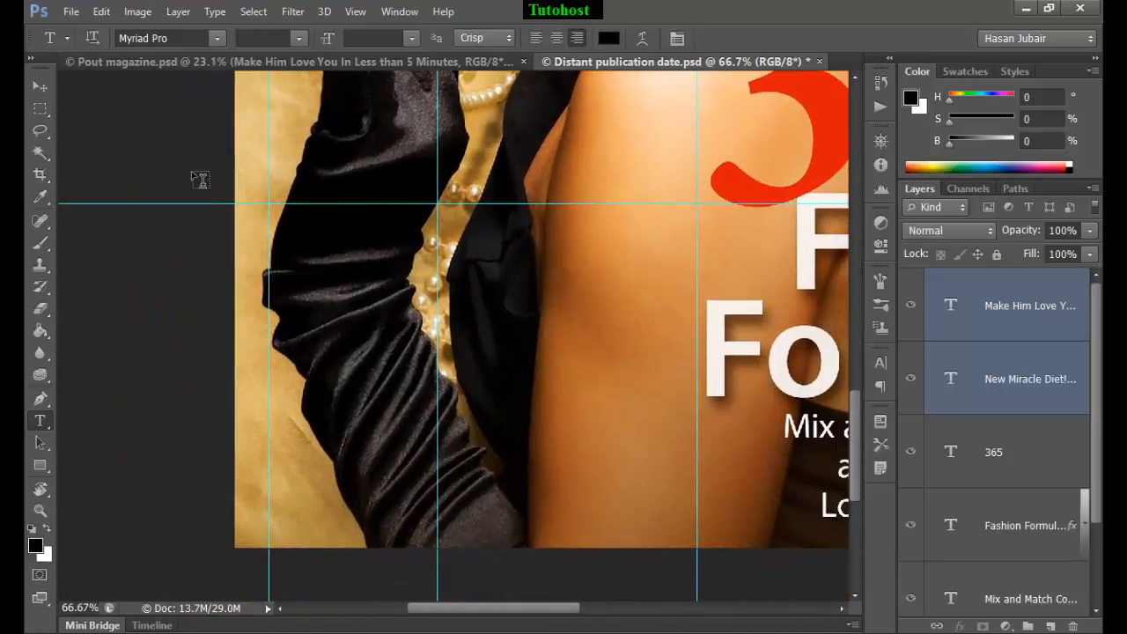
Switch to Pout magazine.psd and examine the slanted publication date along the glove in the cover's lower-left corner.
{"action": "left_click", "coordinate": [410, 61]}
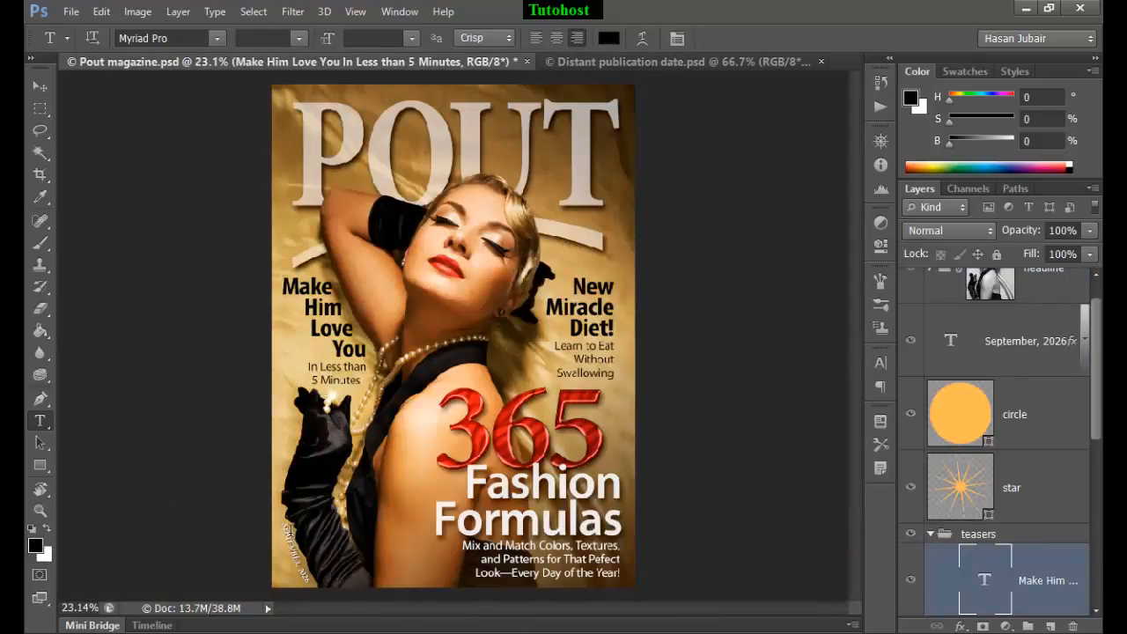
{"action": "scroll", "coordinate": [287, 535], "scroll_direction": "down", "scroll_amount": 2}
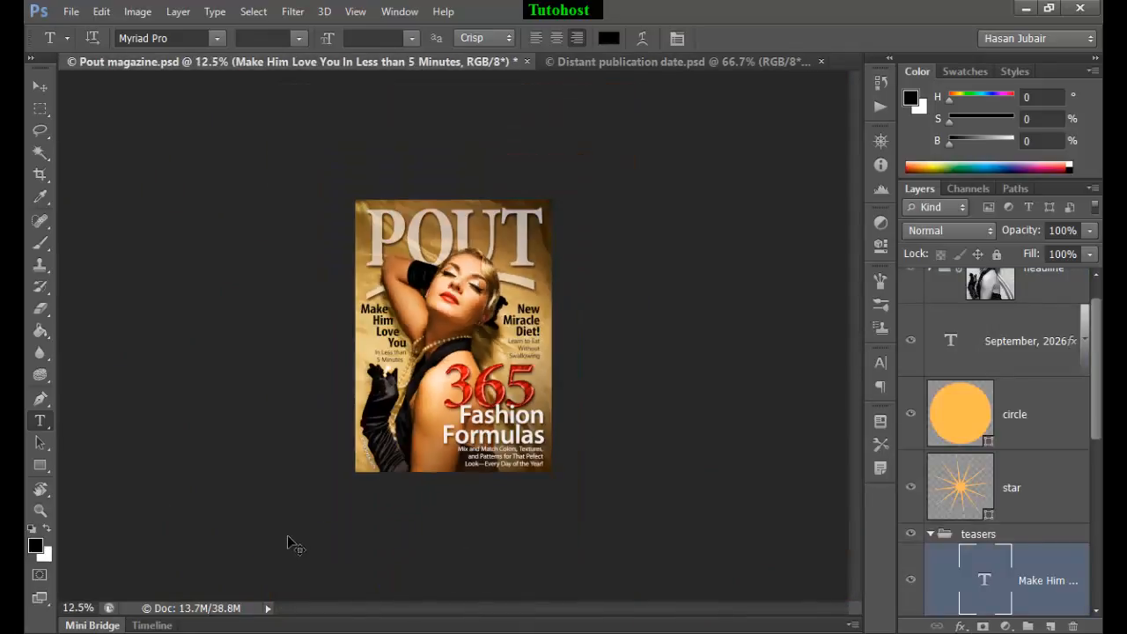
{"action": "scroll", "coordinate": [287, 534], "scroll_direction": "up", "scroll_amount": 3}
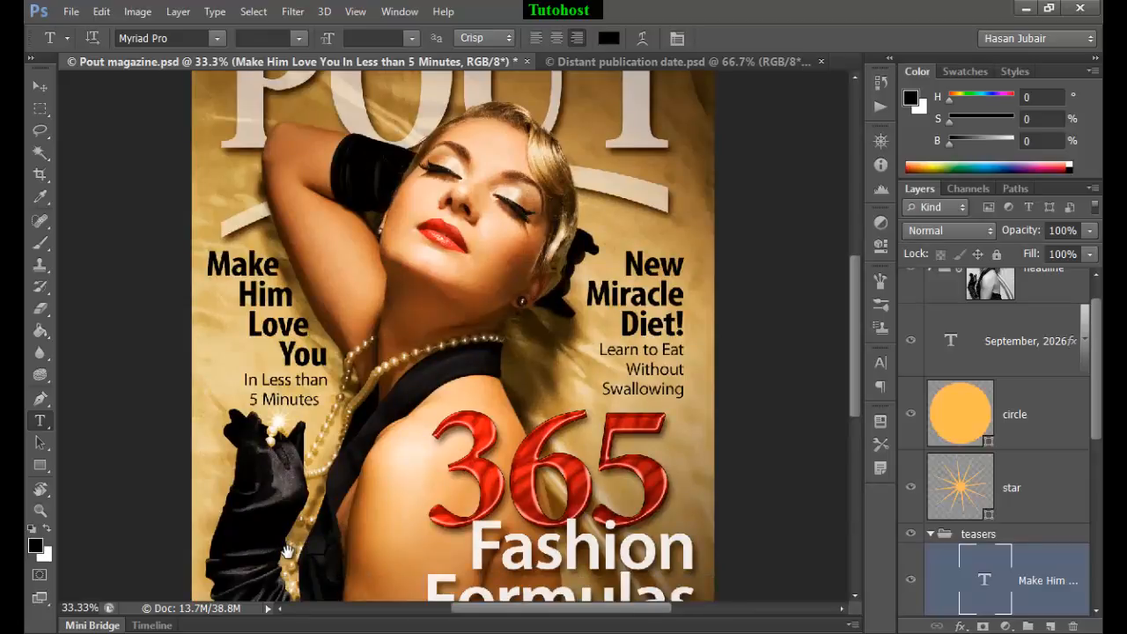
{"action": "left_click_drag", "start_coordinate": [287, 552], "coordinate": [333, 328]}
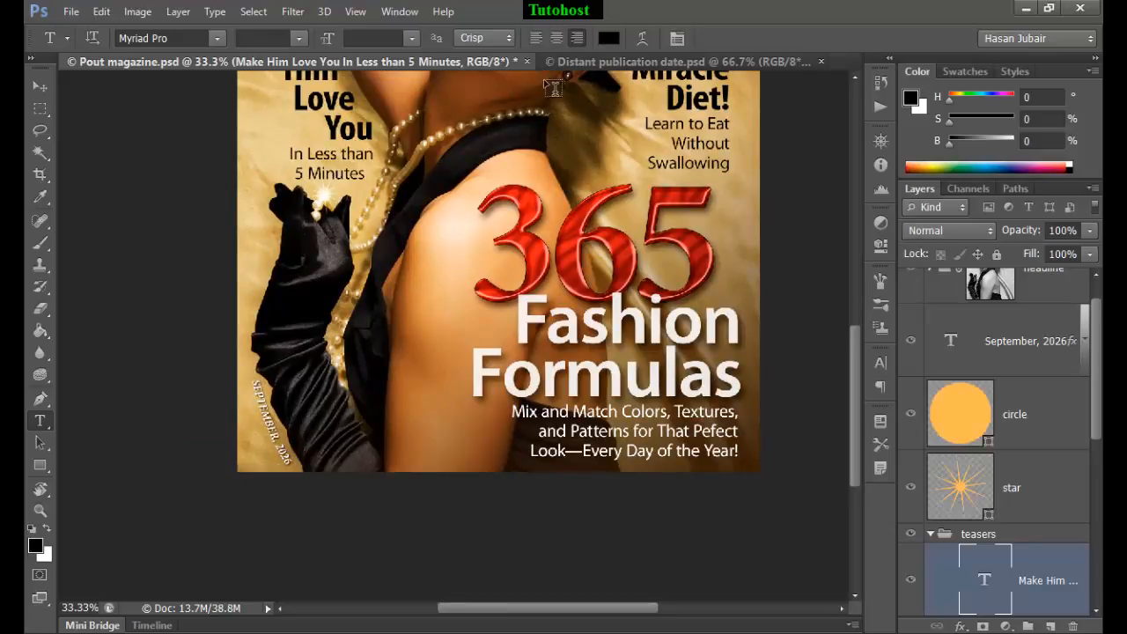
In Distant publication date.psd, group the "Make Him Love You" and "New Miracle Diet!" text layers and name the group "text".
{"action": "left_click", "coordinate": [563, 61]}
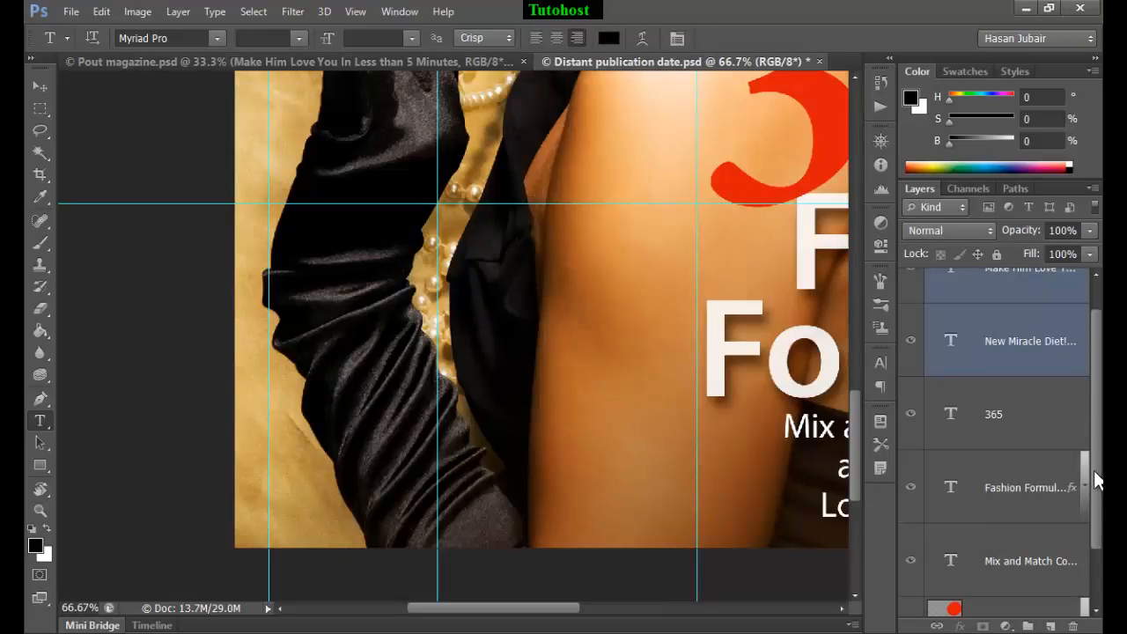
{"action": "scroll", "coordinate": [1097, 485], "scroll_direction": "up", "scroll_amount": 1}
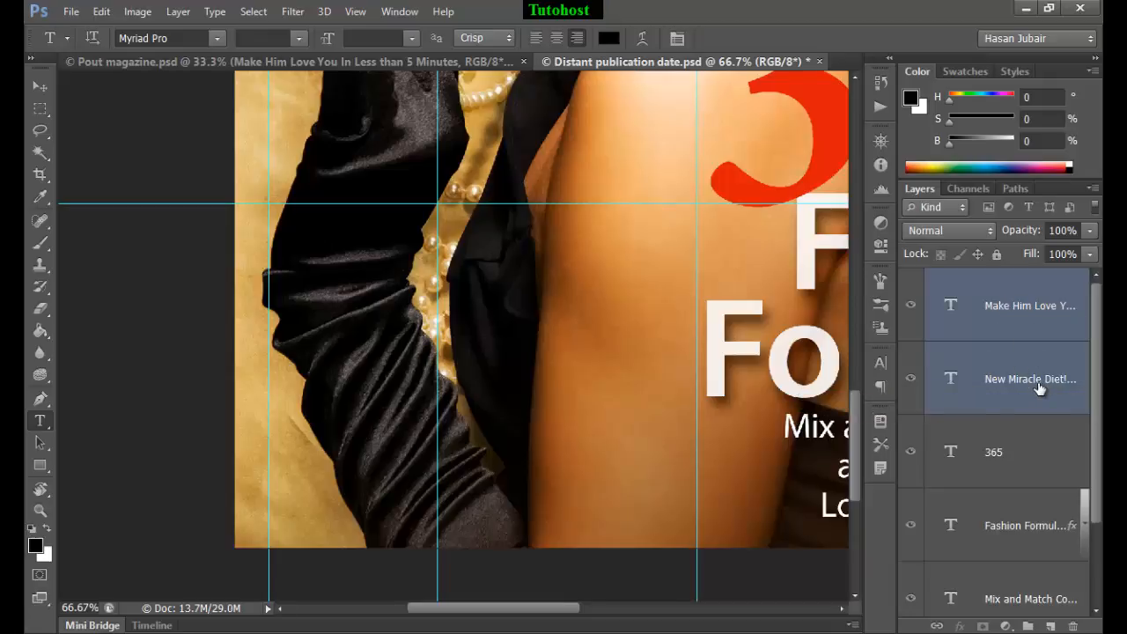
{"action": "key", "text": "ctrl+g"}
{"action": "double_click", "coordinate": [979, 280]}
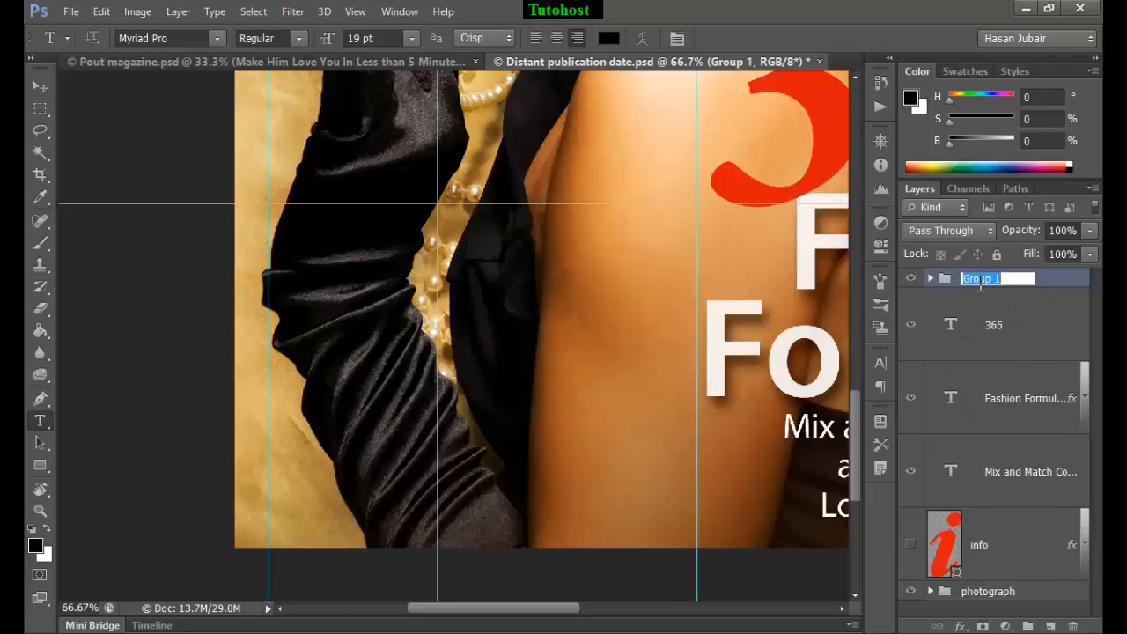
{"action": "type", "text": "text"}
{"action": "key", "text": "Return"}
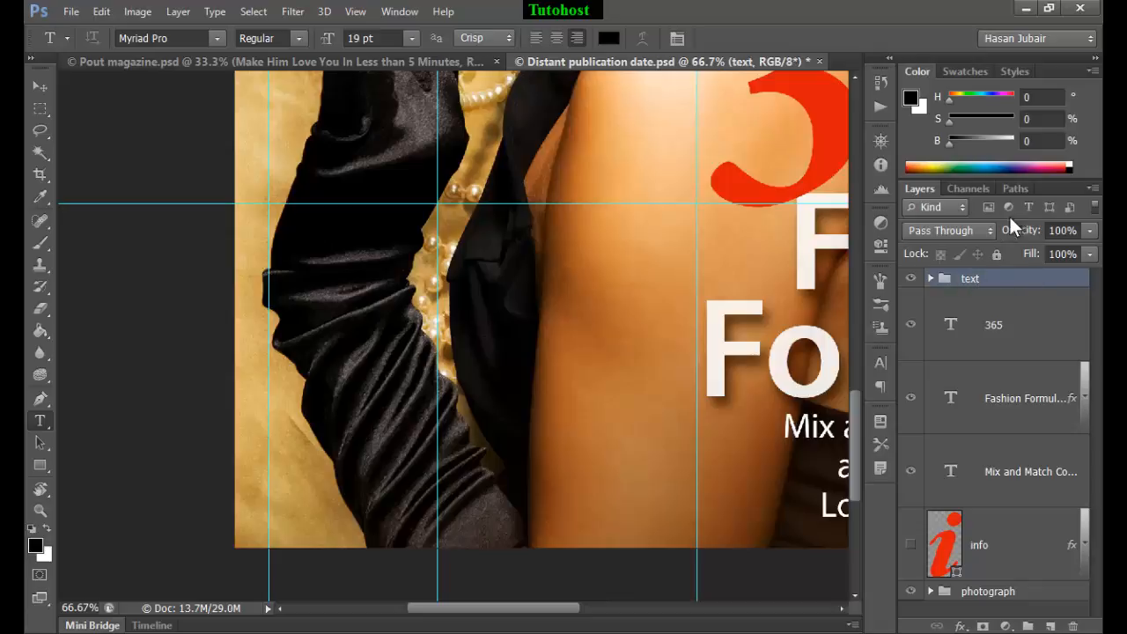
Place the text "september, 2020" along the "down left" path beside the glove and commit it.
{"action": "left_click", "coordinate": [1017, 188]}
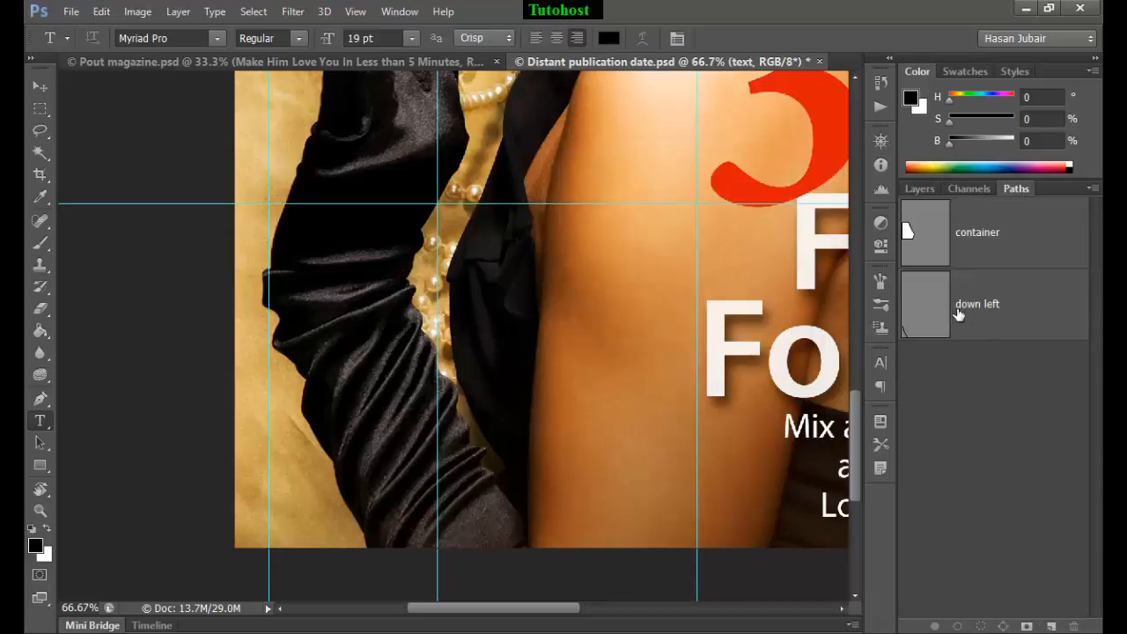
{"action": "left_click", "coordinate": [923, 331]}
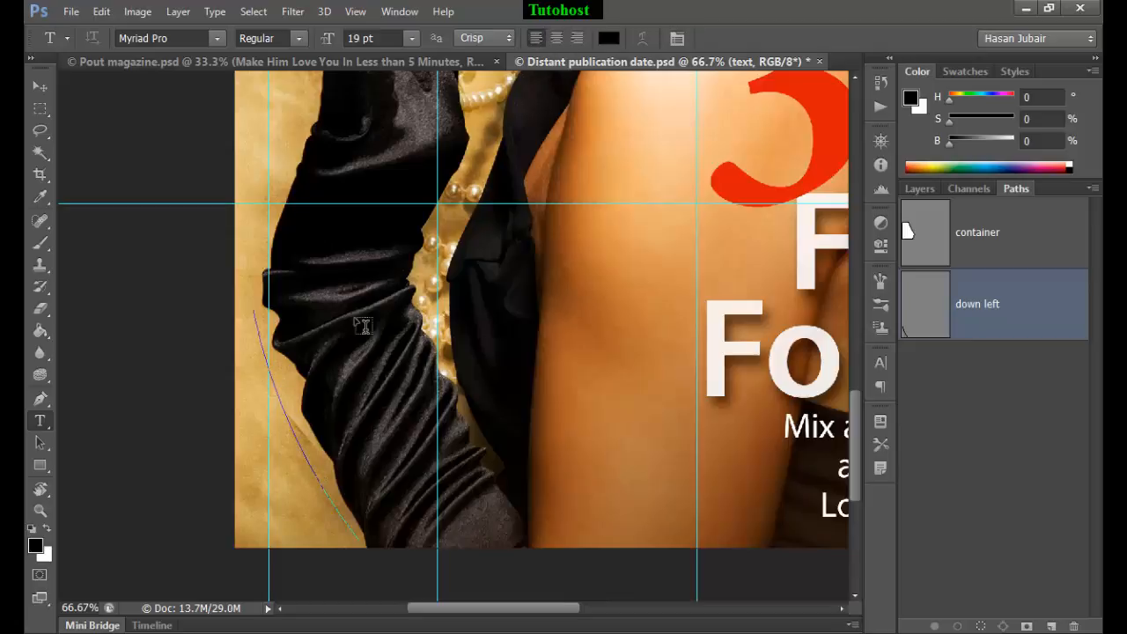
{"action": "left_click", "coordinate": [269, 364]}
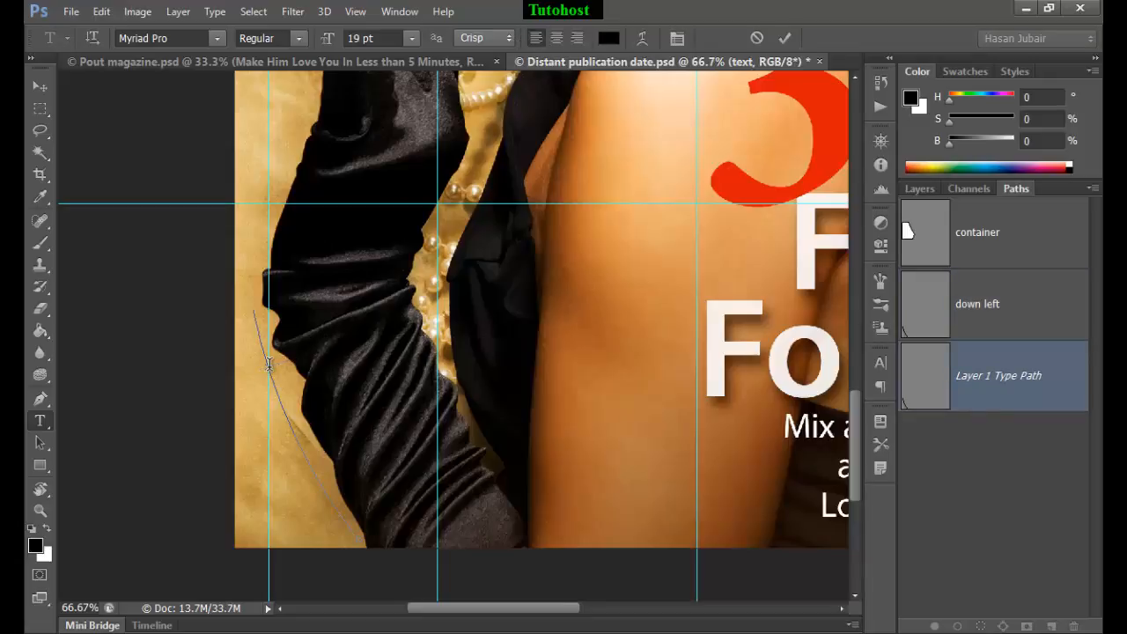
{"action": "type", "text": "september"}
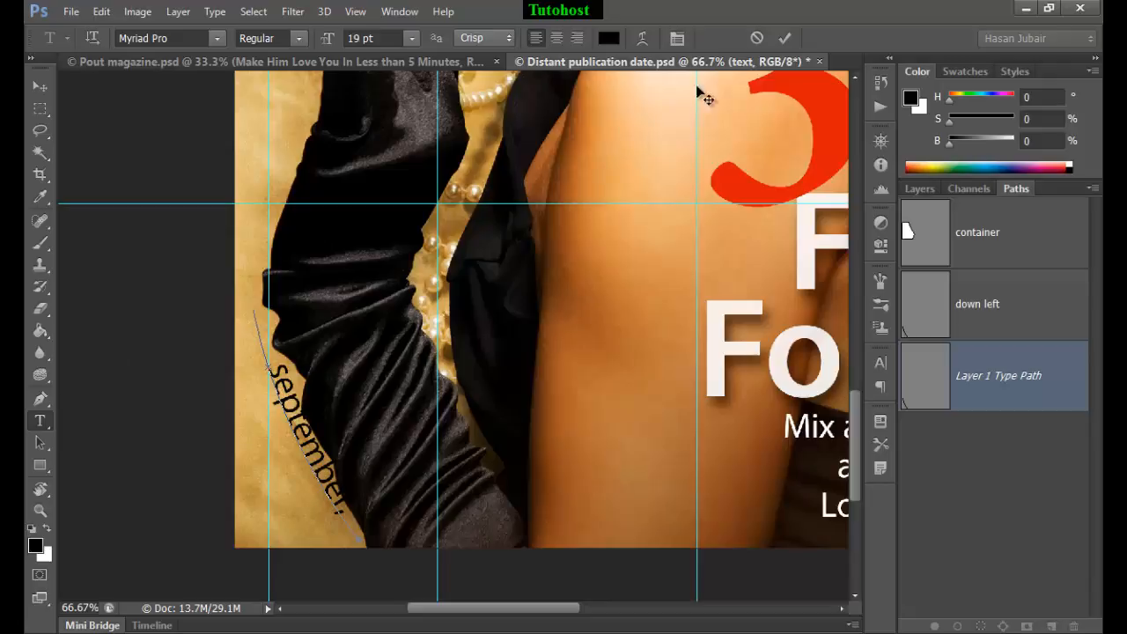
{"action": "left_click", "coordinate": [784, 38]}
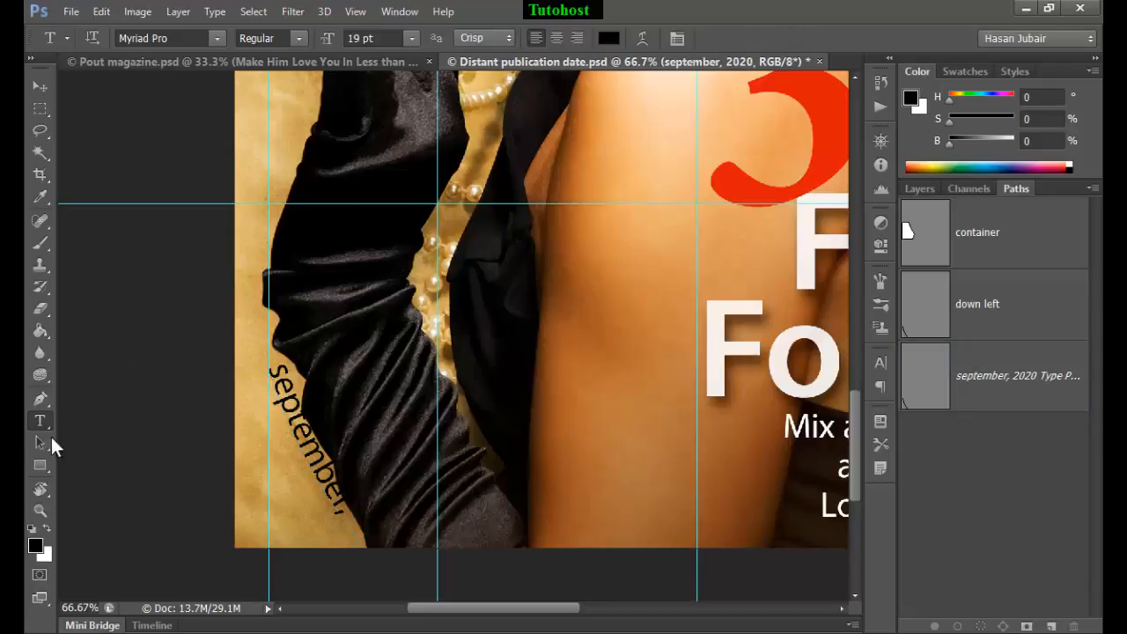
Move the date text's starting point to the upper end of its path with the Path Selection Tool.
{"action": "left_click", "coordinate": [36, 447]}
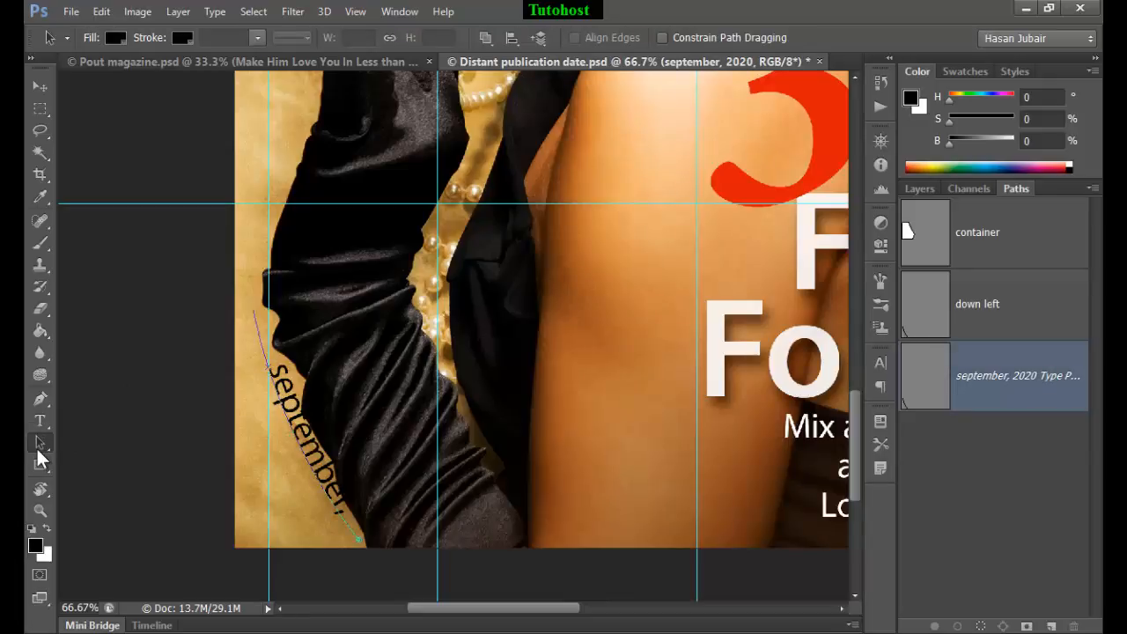
{"action": "right_click", "coordinate": [36, 446]}
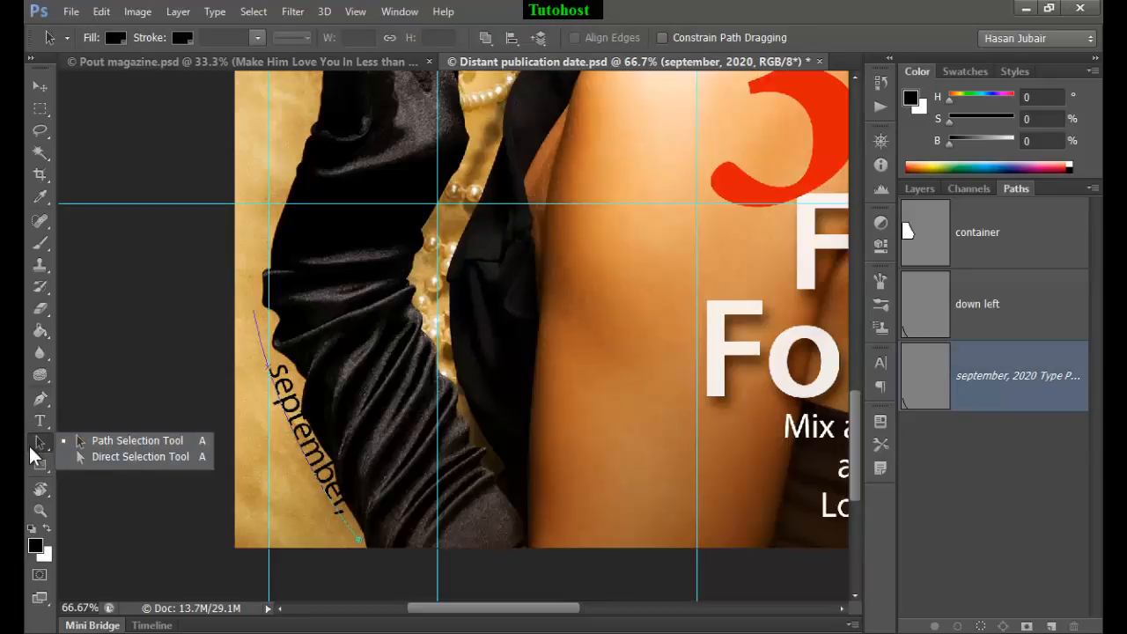
{"action": "left_click", "coordinate": [33, 445]}
{"action": "left_click_drag", "start_coordinate": [267, 366], "coordinate": [253, 312]}
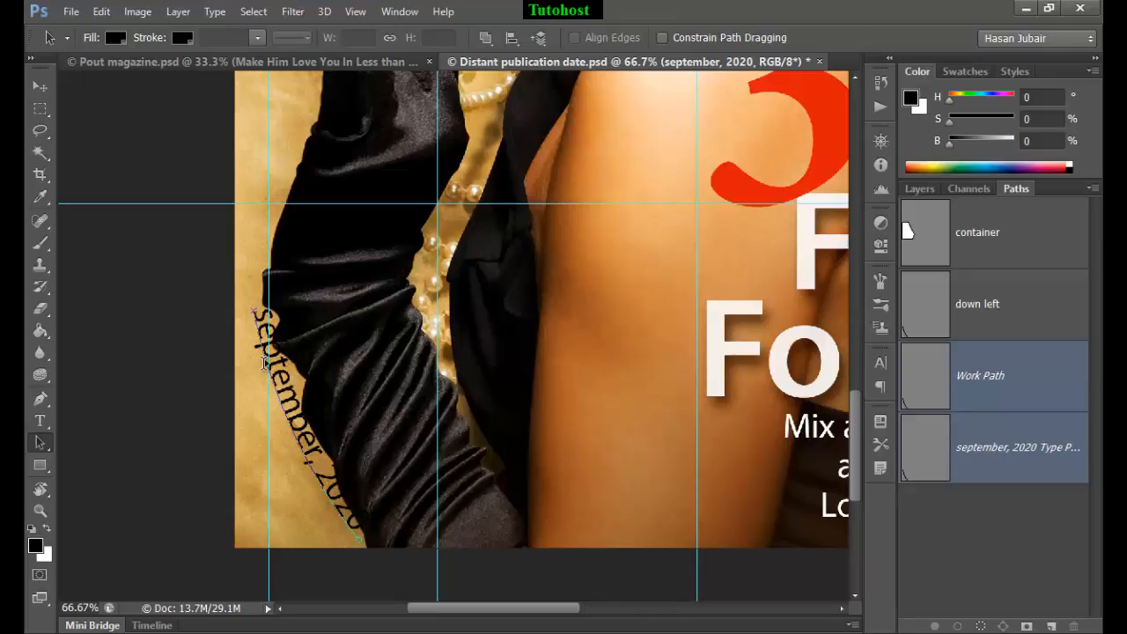
Select the whole date "september, 2020" on the path and set its text colour to white (ffffff).
{"action": "left_click", "coordinate": [40, 422]}
{"action": "double_click", "coordinate": [267, 351]}
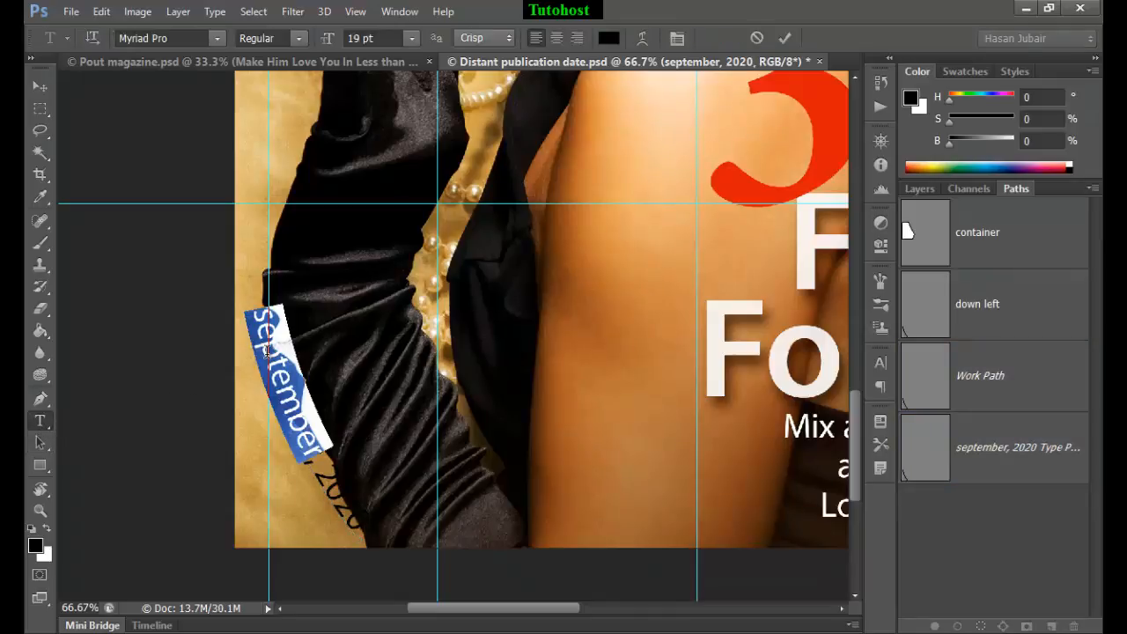
{"action": "left_click_drag", "start_coordinate": [265, 315], "coordinate": [232, 317]}
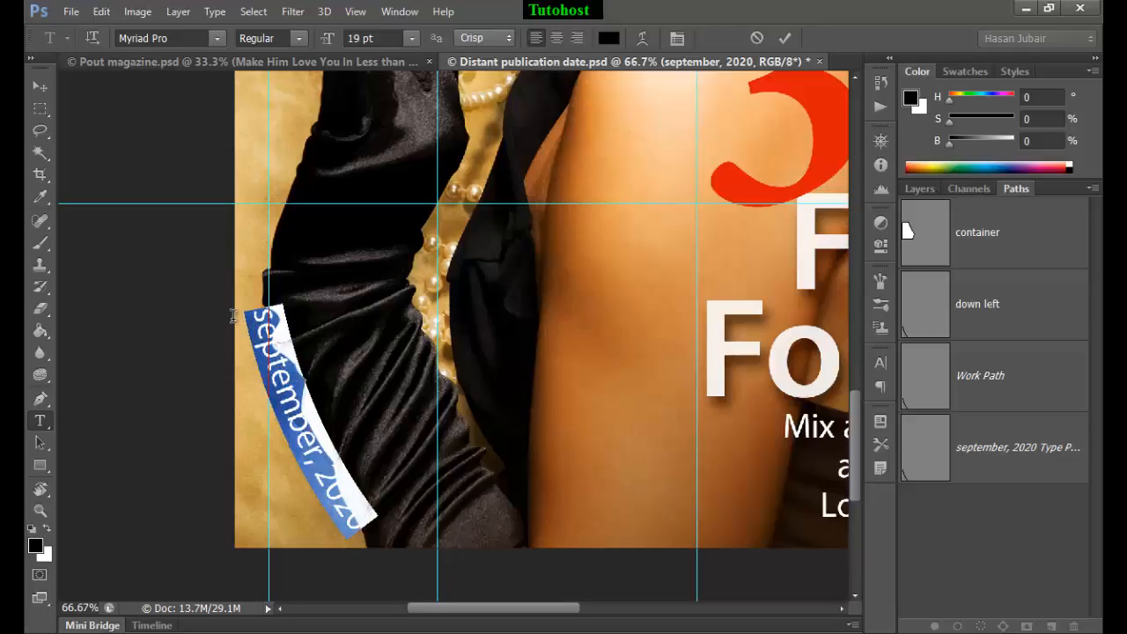
{"action": "left_click", "coordinate": [606, 40]}
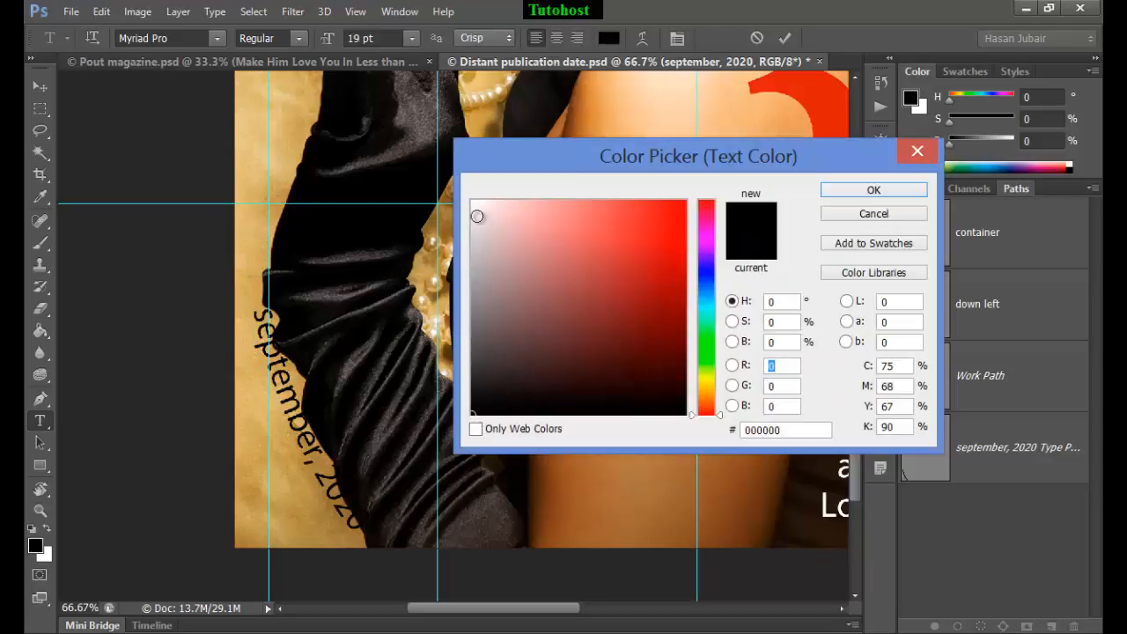
{"action": "left_click", "coordinate": [473, 201]}
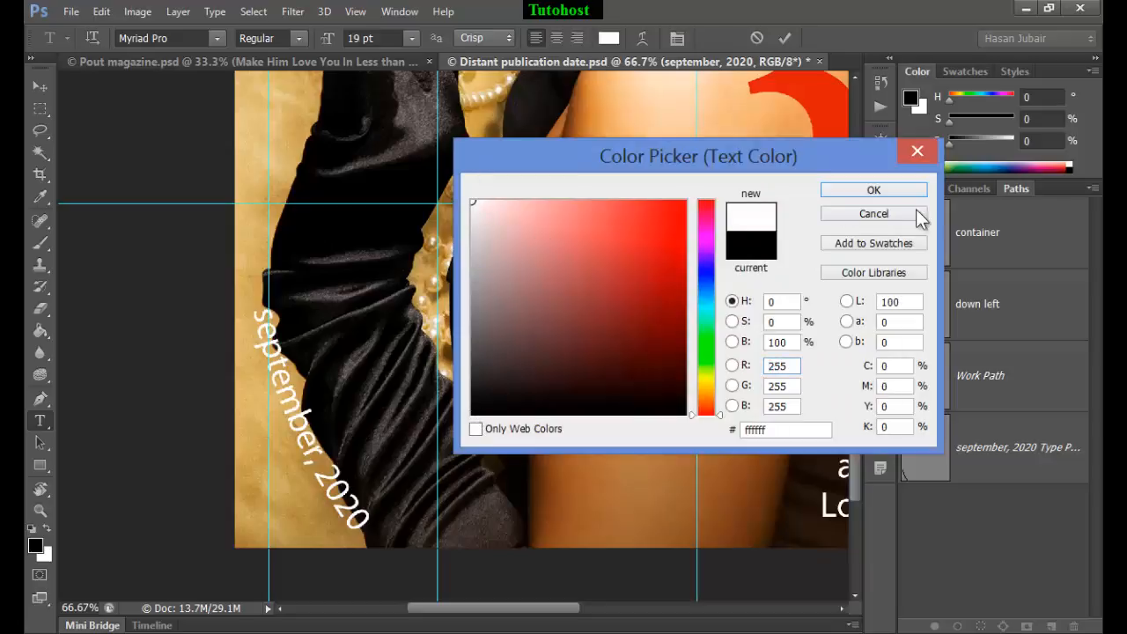
{"action": "left_click", "coordinate": [872, 191]}
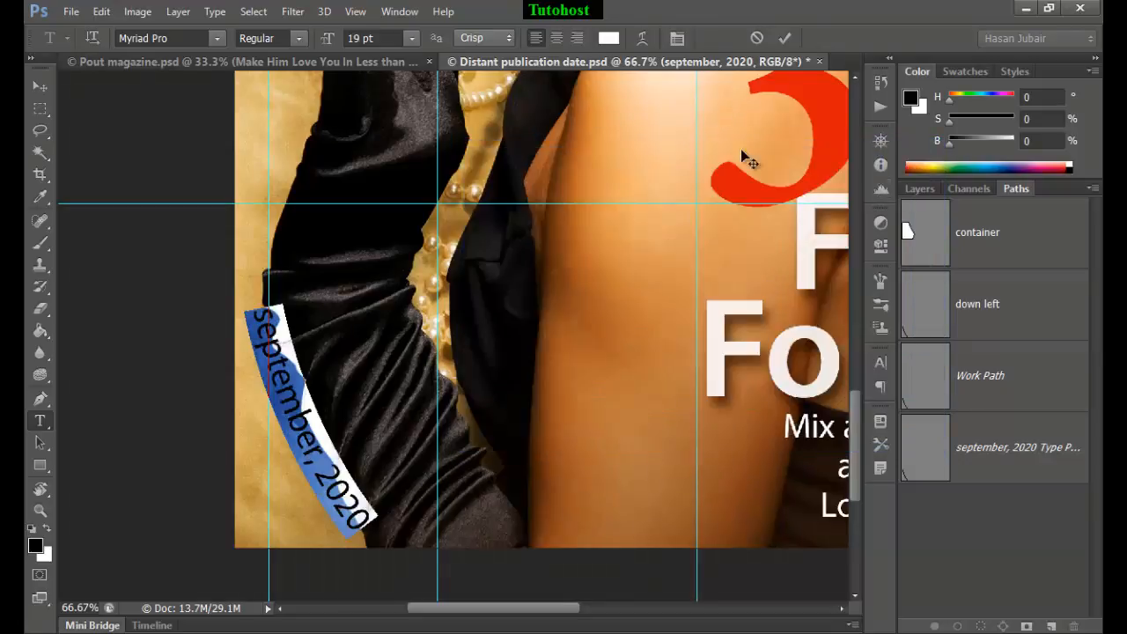
Set the selected date text's font size to 12 pt, keeping the Regular style.
{"action": "type", "text": "12"}
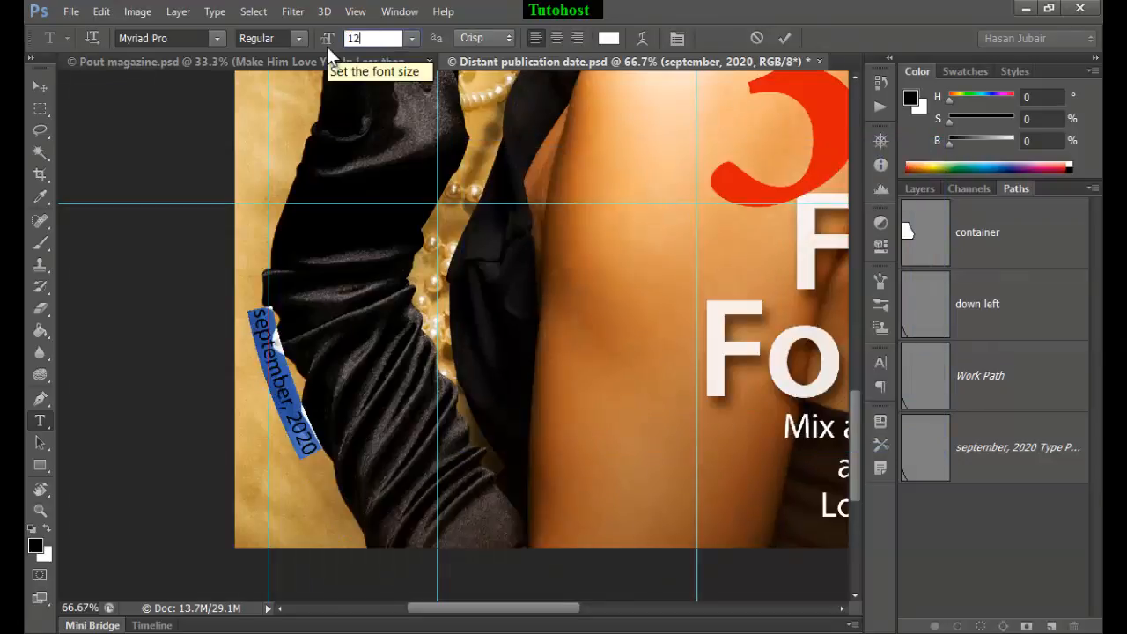
{"action": "key", "text": "Return"}
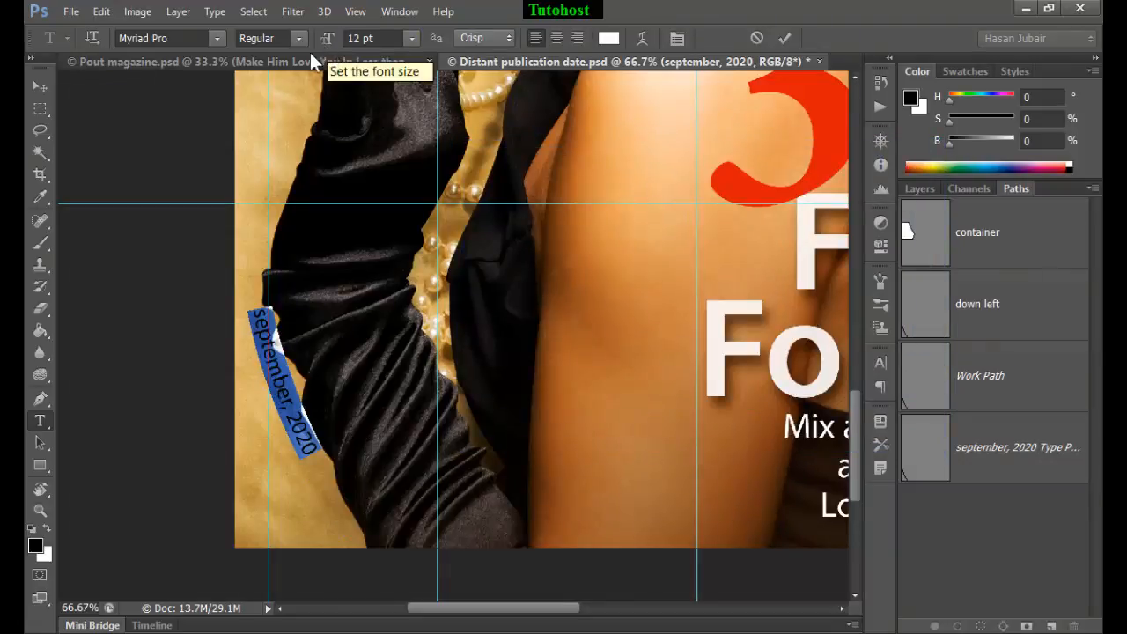
{"action": "left_click", "coordinate": [296, 39]}
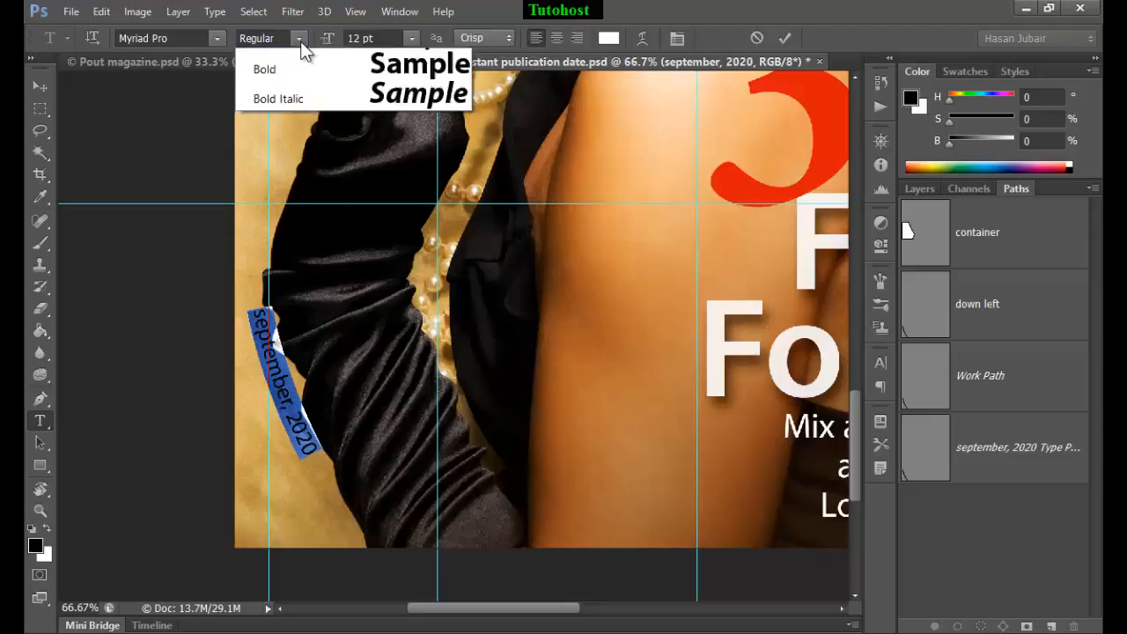
{"action": "left_click", "coordinate": [299, 39]}
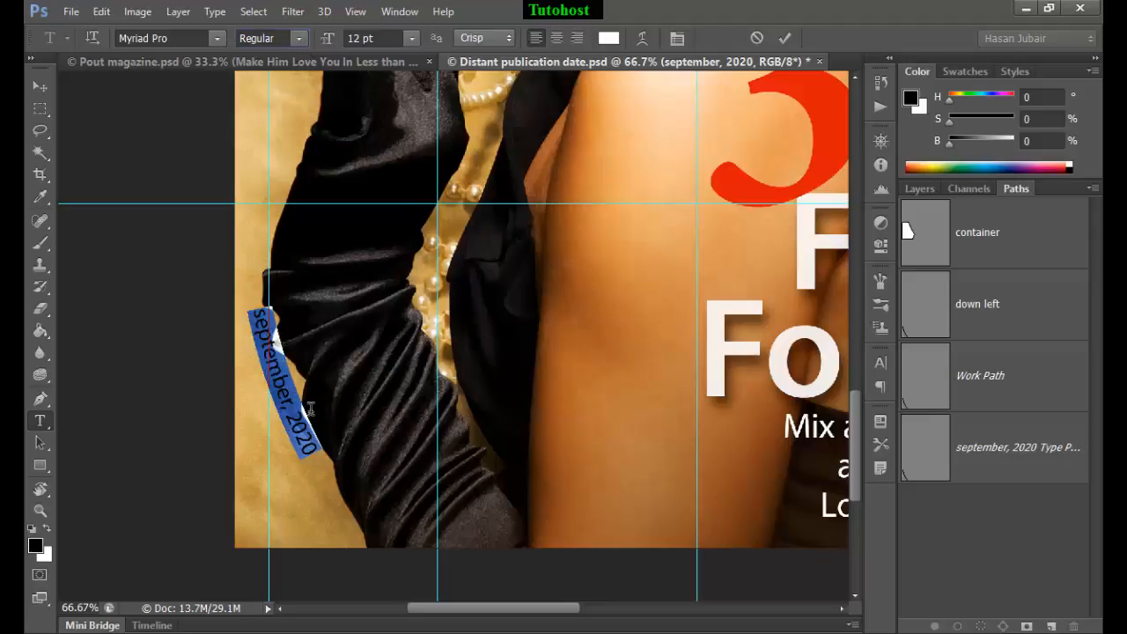
Apply All Caps to "september," in the date text, commit the edit and put away the character settings.
{"action": "left_click", "coordinate": [327, 473]}
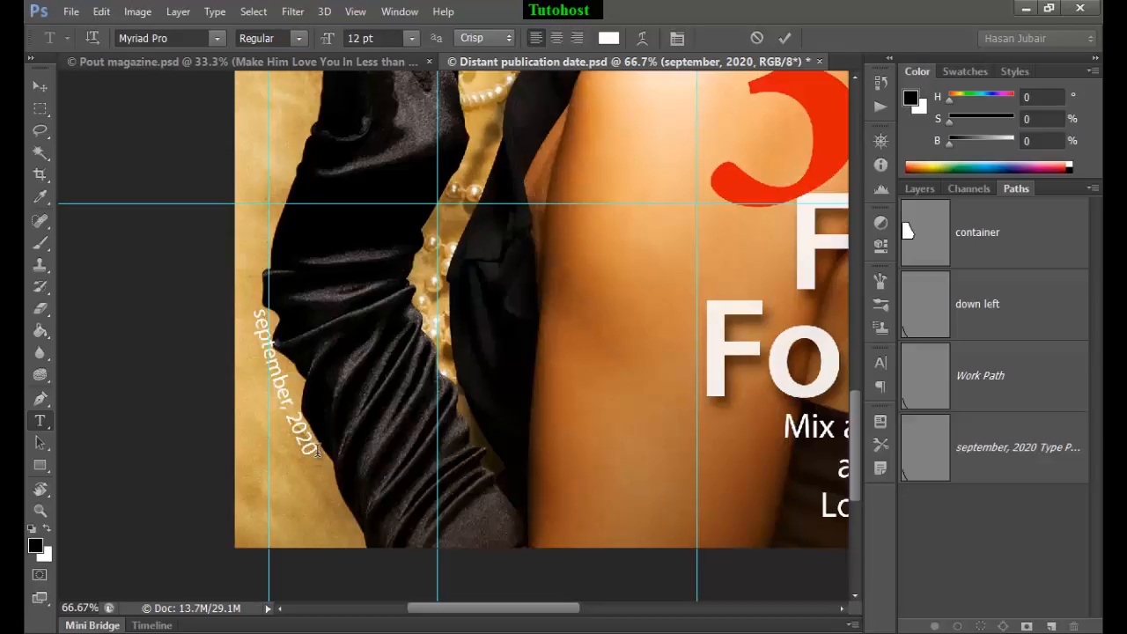
{"action": "left_click_drag", "start_coordinate": [316, 455], "coordinate": [249, 302]}
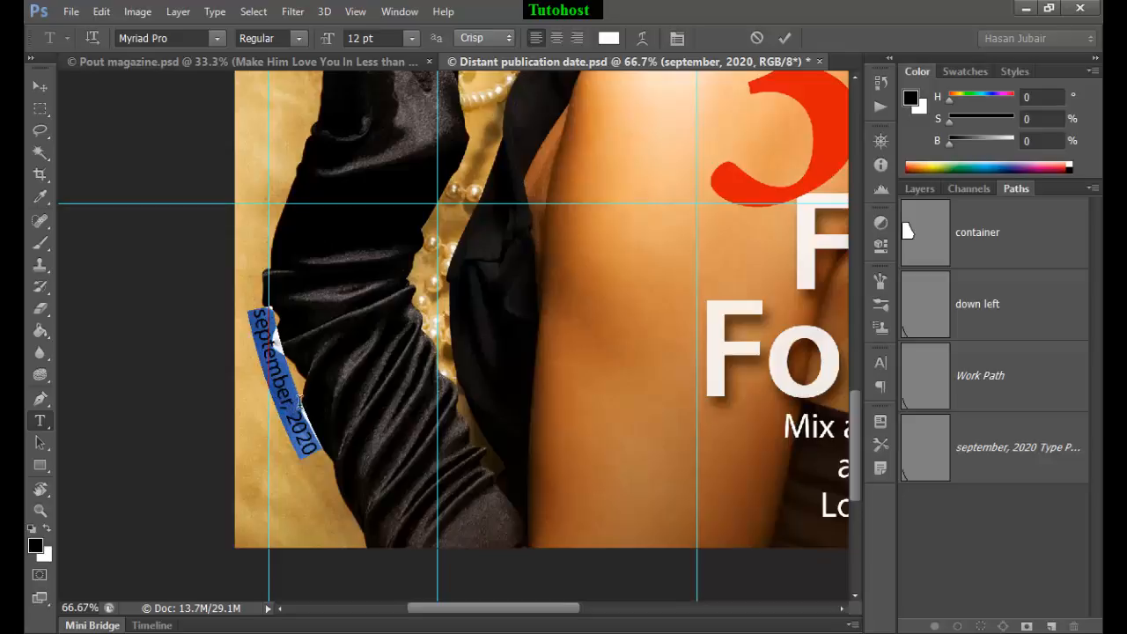
{"action": "left_click_drag", "start_coordinate": [287, 406], "coordinate": [242, 300]}
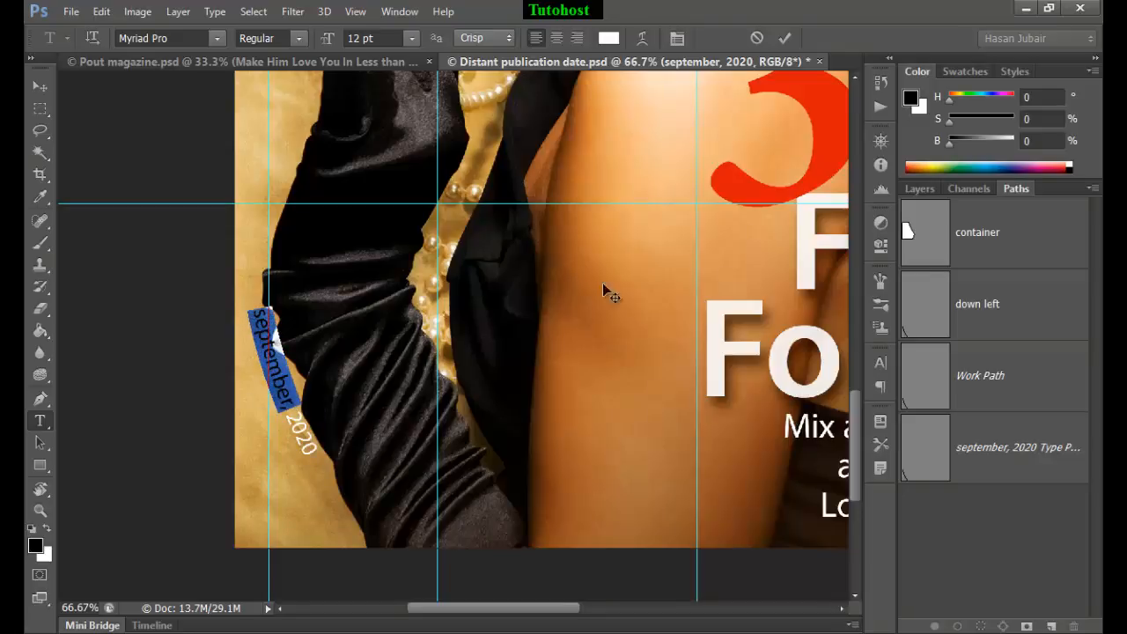
{"action": "left_click", "coordinate": [876, 361]}
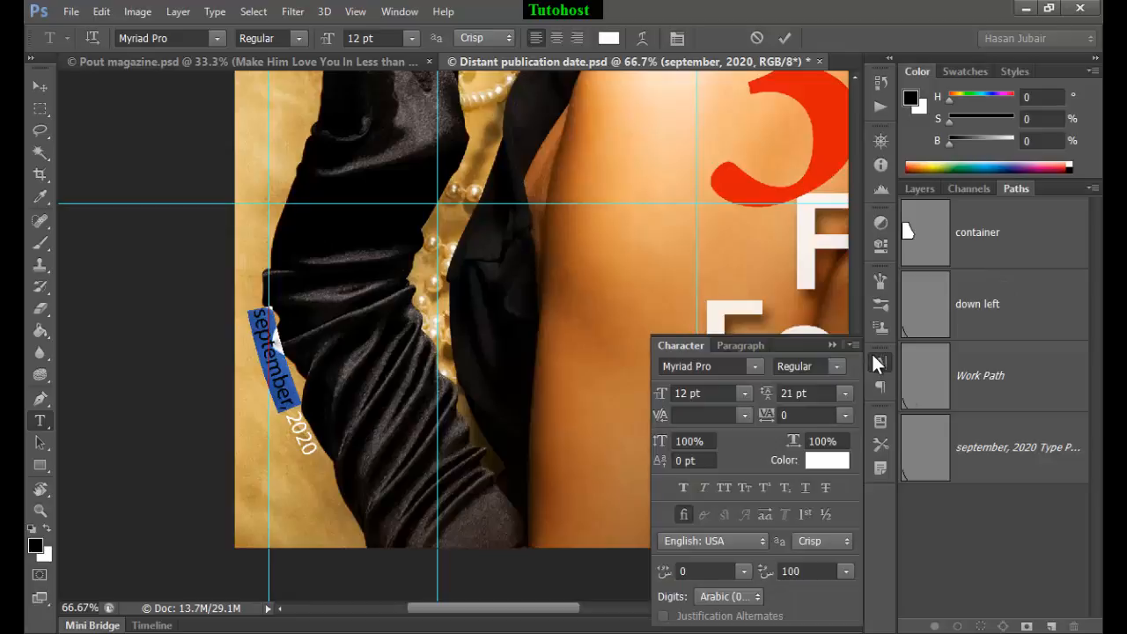
{"action": "left_click", "coordinate": [724, 487]}
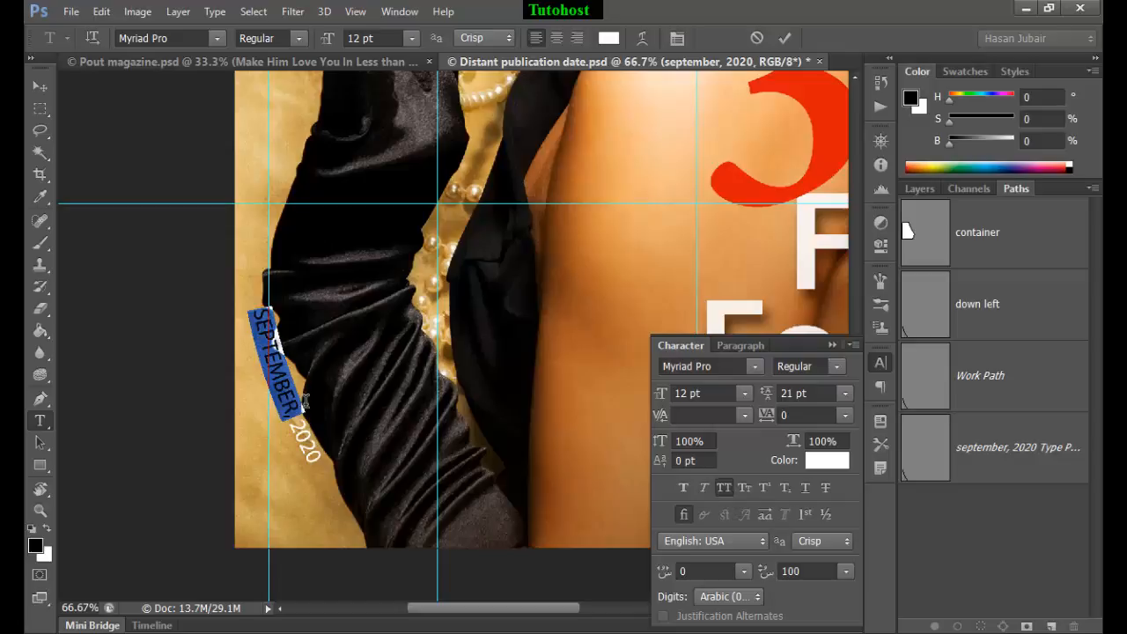
{"action": "left_click", "coordinate": [778, 39]}
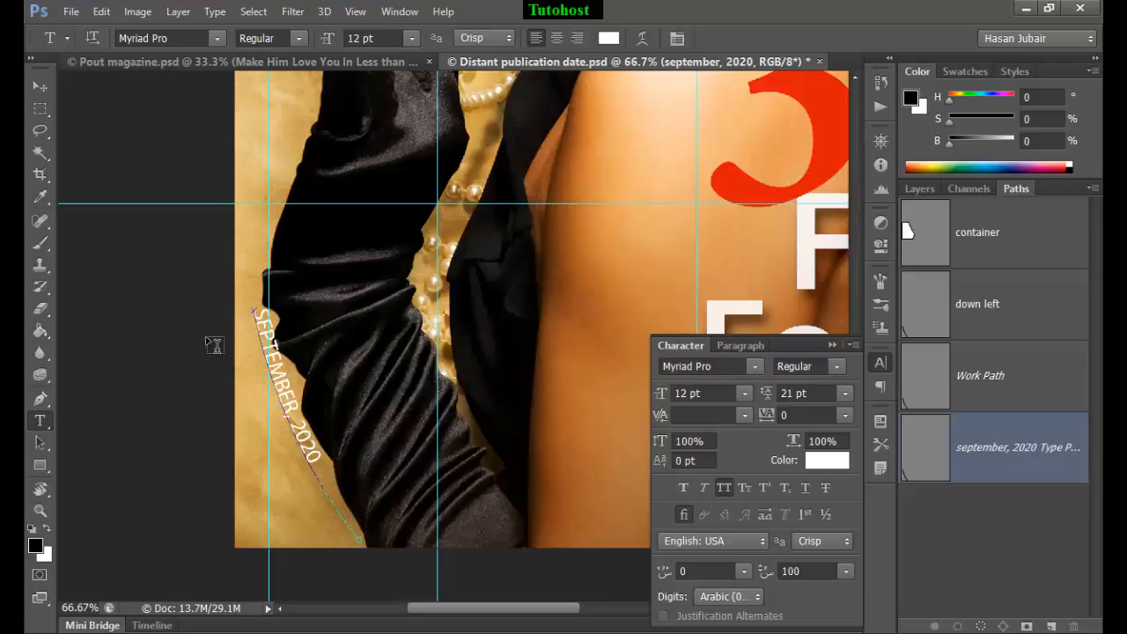
{"action": "left_click", "coordinate": [834, 344]}
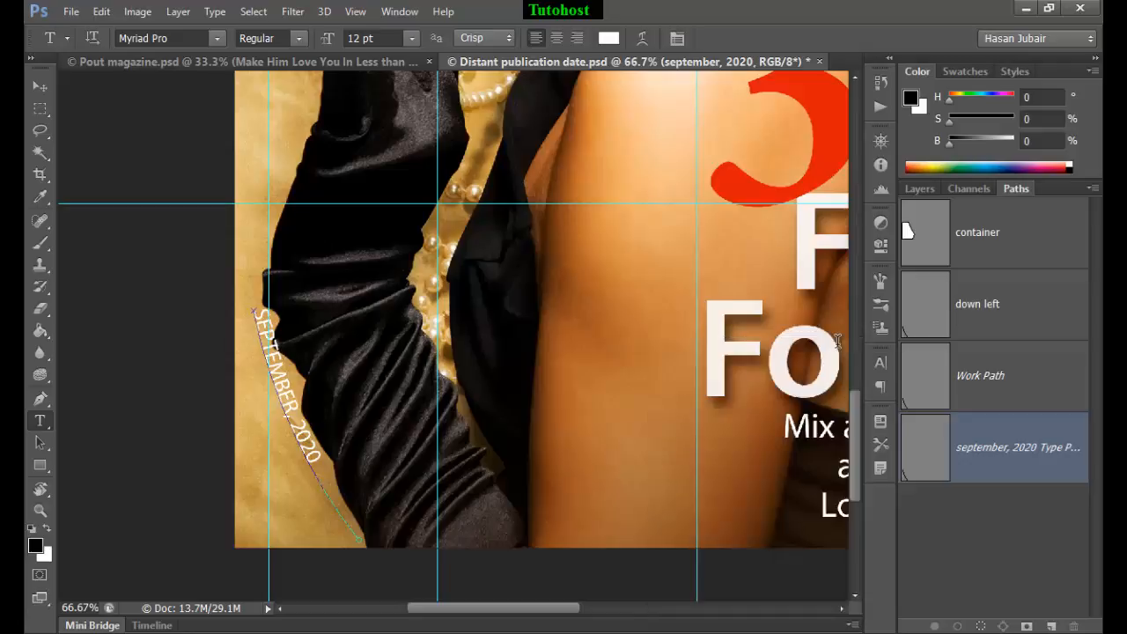